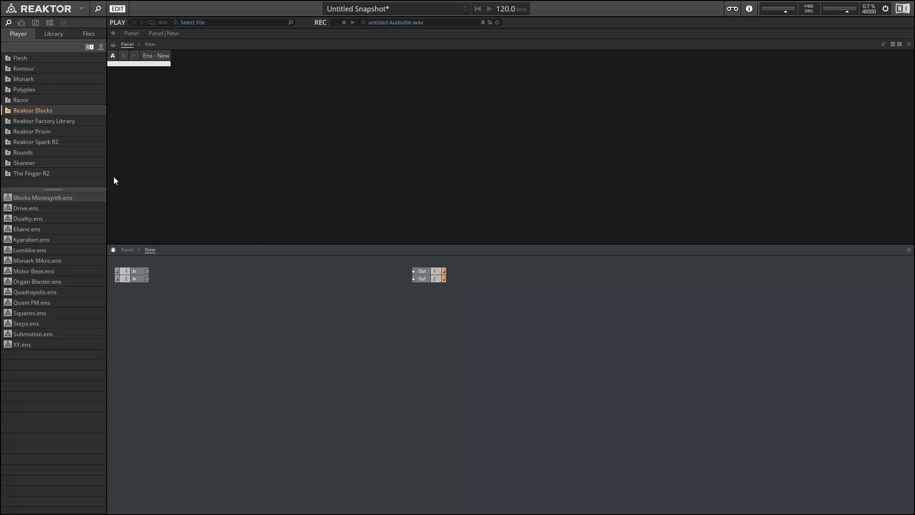
Select the Lumikko, Submotion and XY example ensembles, then clear the selection.
click(43, 250)
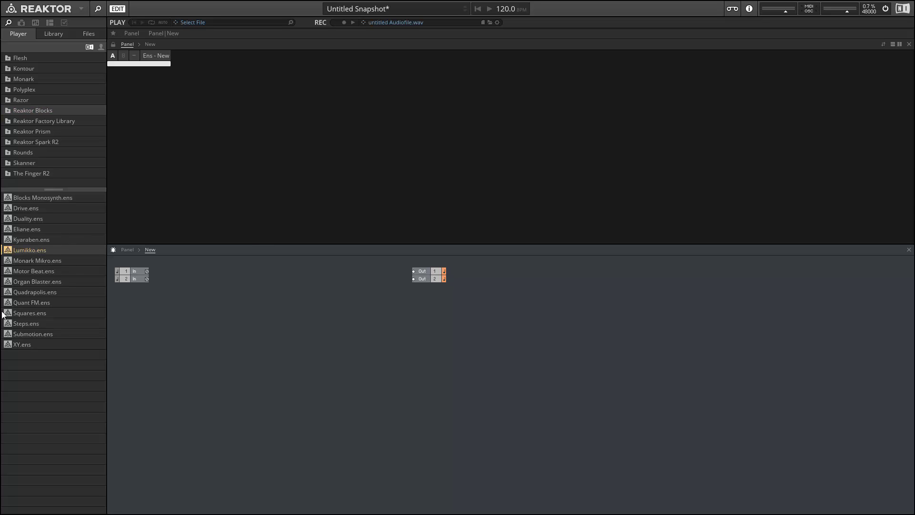
click(24, 334)
click(28, 345)
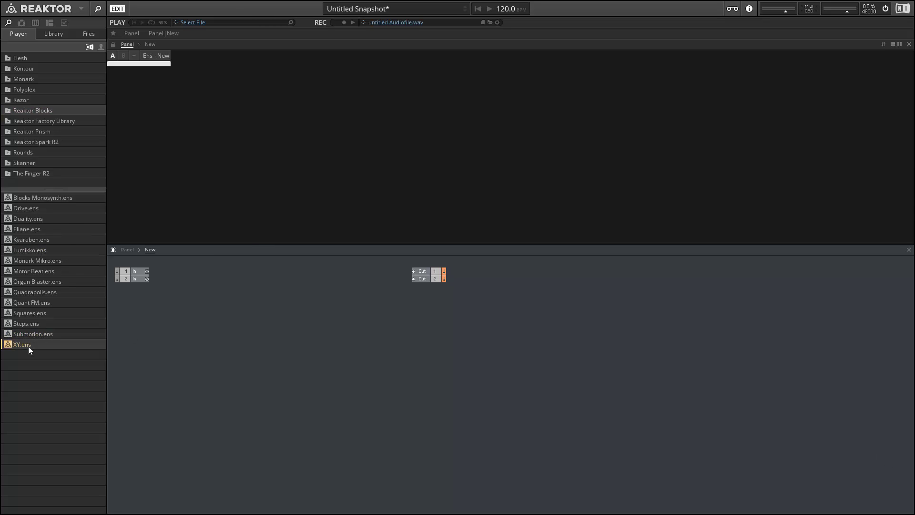
click(203, 316)
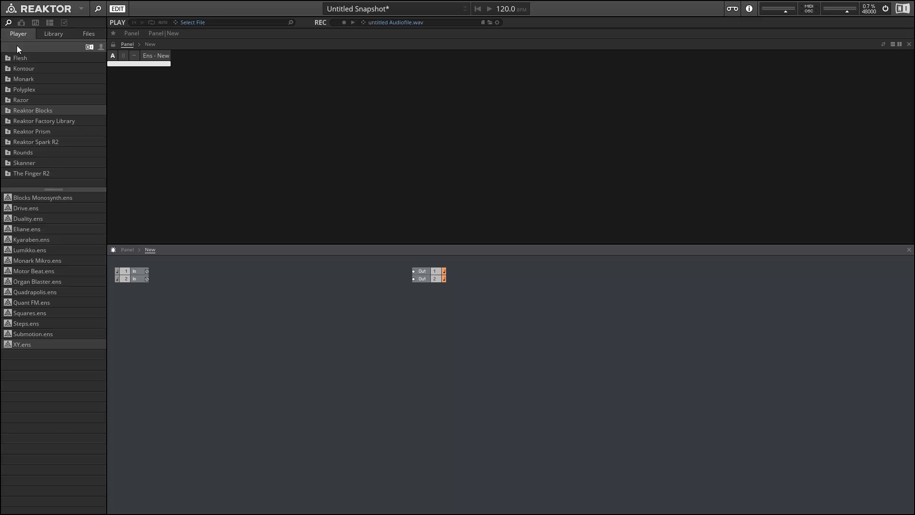
Browse the Library's Reaktor Blocks to the West Coast folder.
click(56, 33)
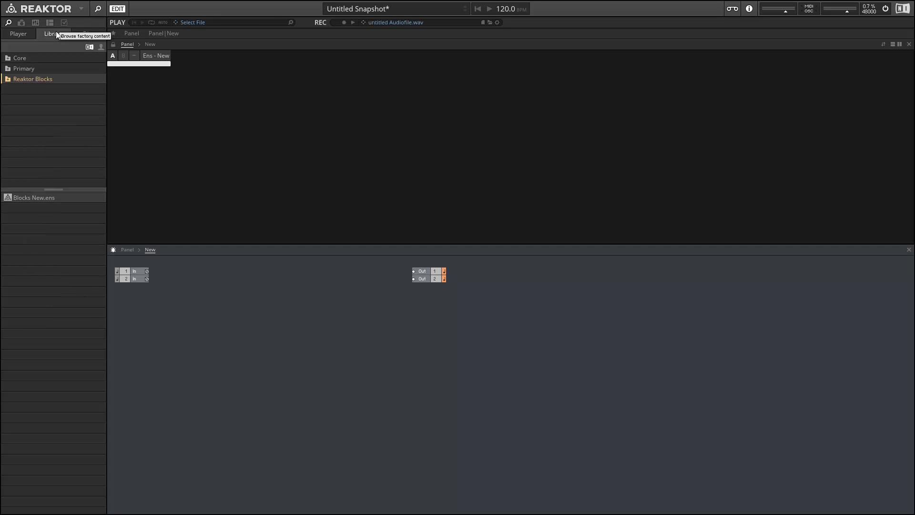
click(20, 79)
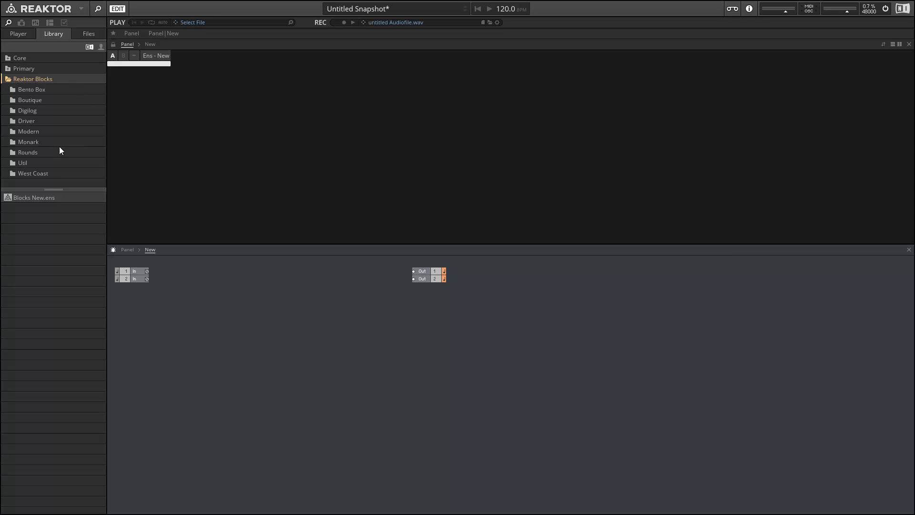
click(18, 174)
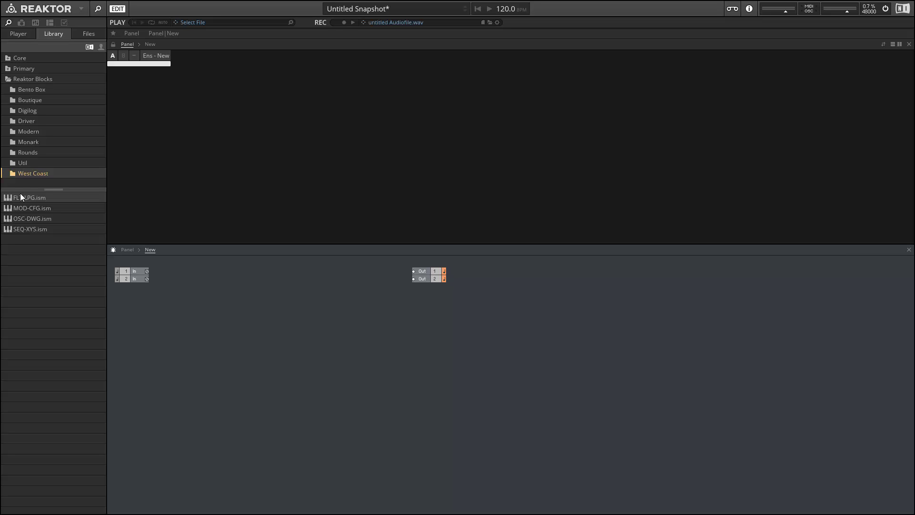
Drop the FLT-LPG block into the structure and raise its Level to 36.3.
drag(21, 195, 292, 302)
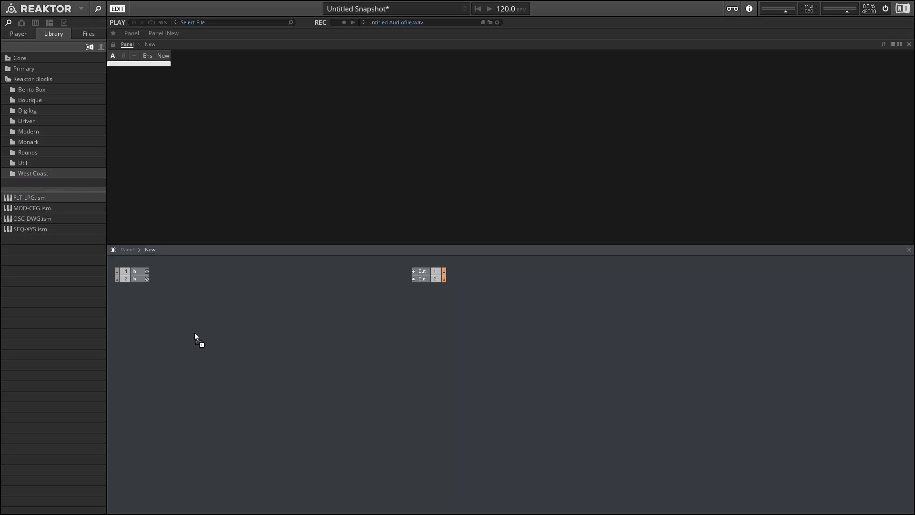
drag(201, 334, 236, 362)
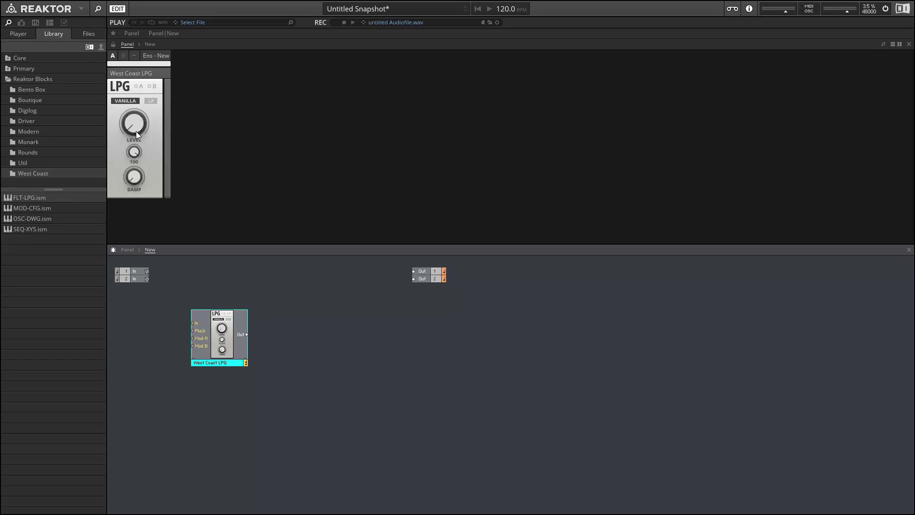
mouse_move(135, 130)
mouse_down()
mouse_move(136, 109)
mouse_move(134, 143)
mouse_up()
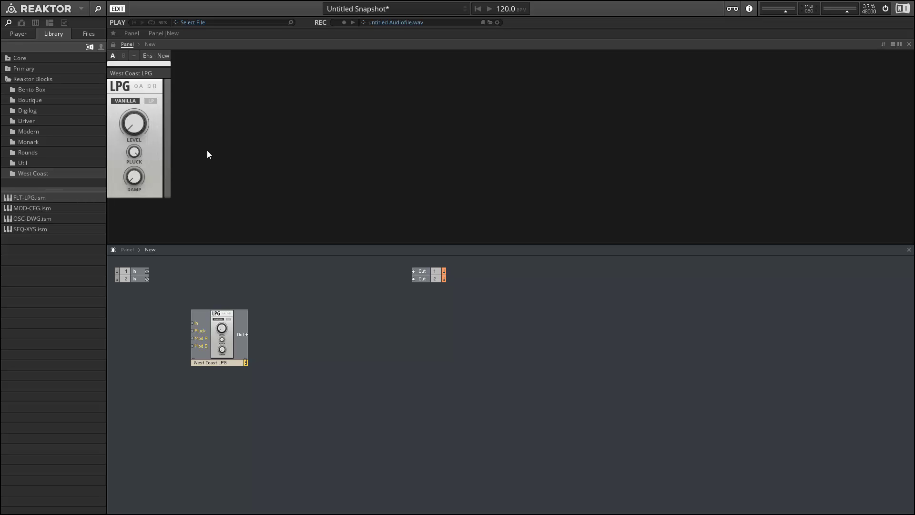
drag(180, 139, 113, 196)
click(120, 101)
click(121, 101)
click(120, 102)
click(119, 102)
click(120, 102)
click(119, 102)
Place the MOD-CFG block beside the LPG, trigger envelope 1, curve its fall shape and toggle looping.
drag(18, 208, 302, 314)
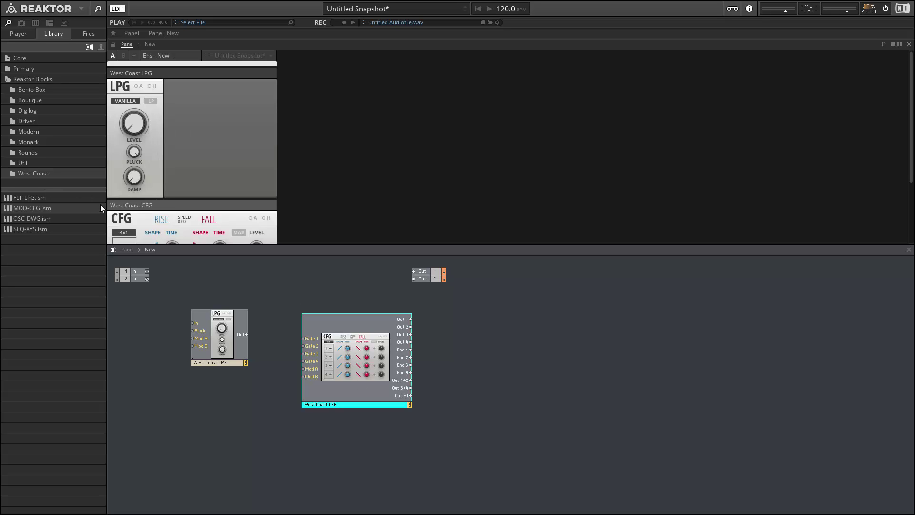
drag(115, 205, 176, 90)
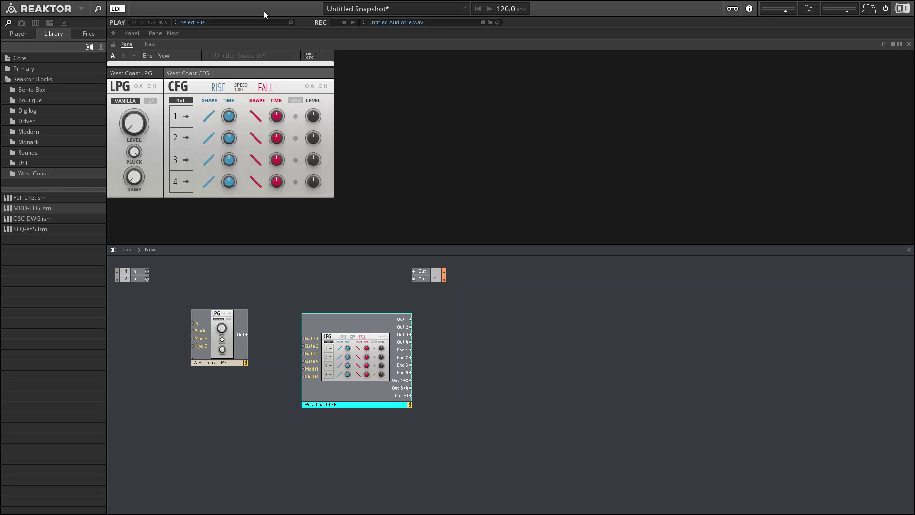
click(175, 116)
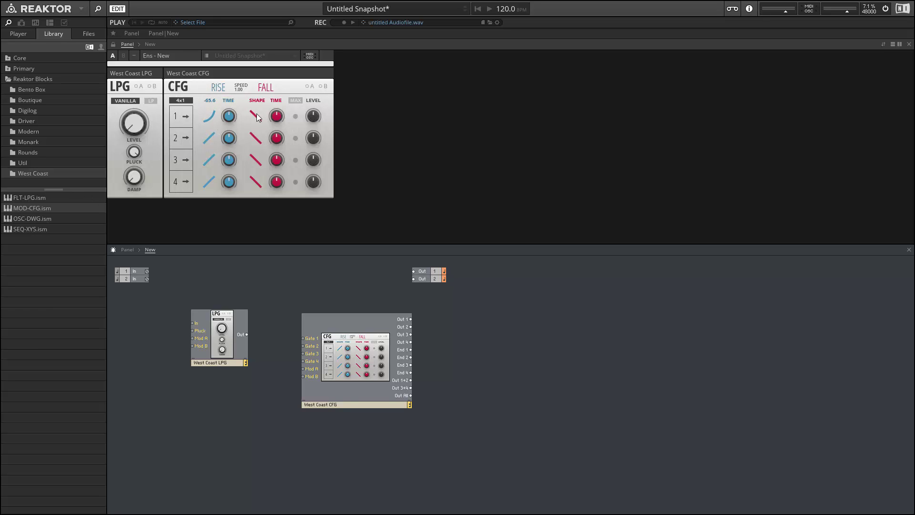
drag(261, 106, 276, 67)
click(186, 117)
click(176, 122)
click(174, 121)
Make the first CFG envelope one-shot and cycle the layout through 2x2 and 1x4 back to 4x1.
click(186, 120)
click(181, 102)
click(181, 101)
click(180, 101)
Move the CFG block left, closer to the LPG block in the structure.
click(396, 320)
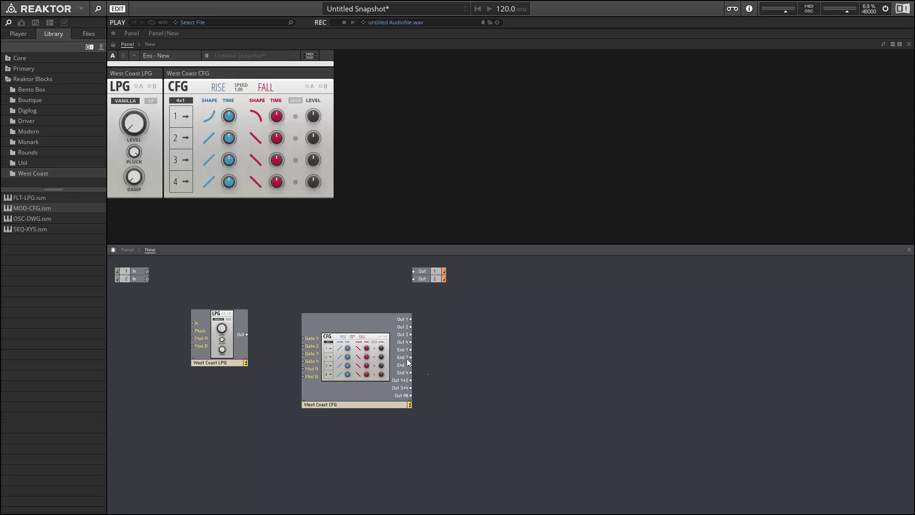
drag(411, 372, 398, 351)
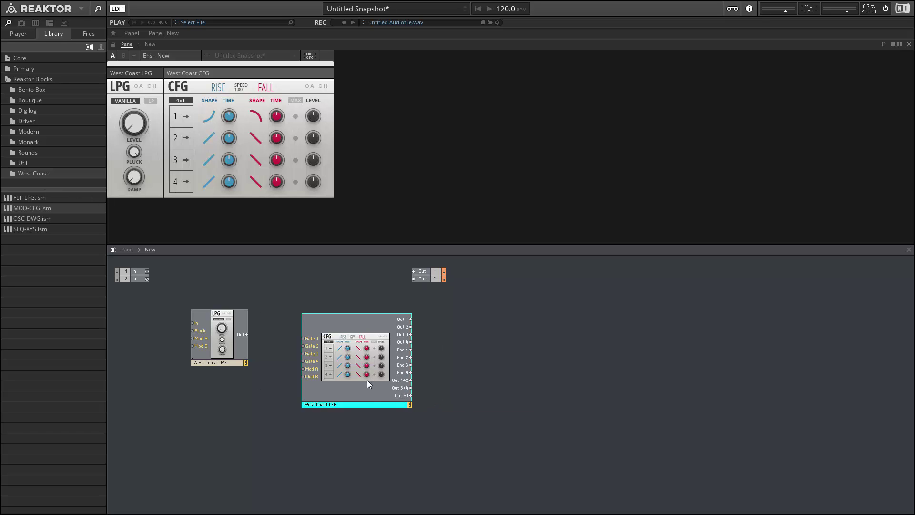
drag(364, 388, 315, 387)
click(231, 406)
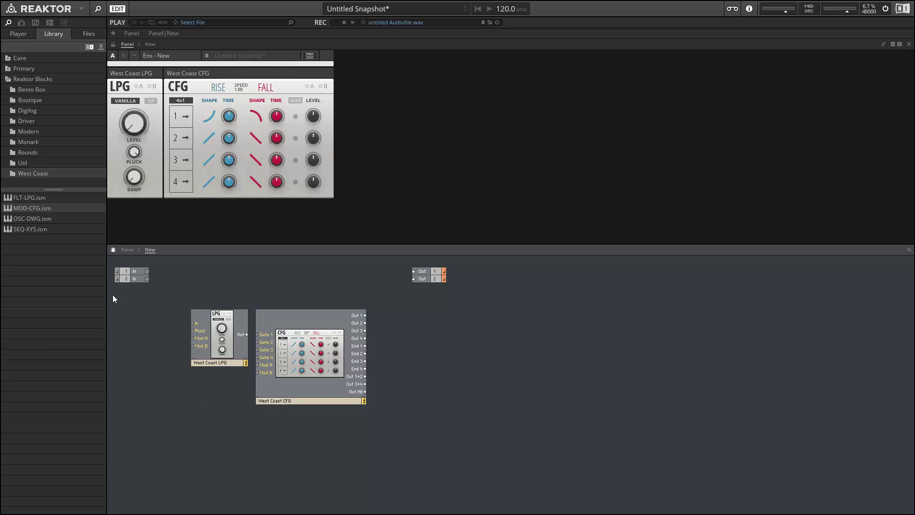
Add the OSC-DWG oscillator block to the structure, right of the CFG.
drag(33, 220, 474, 145)
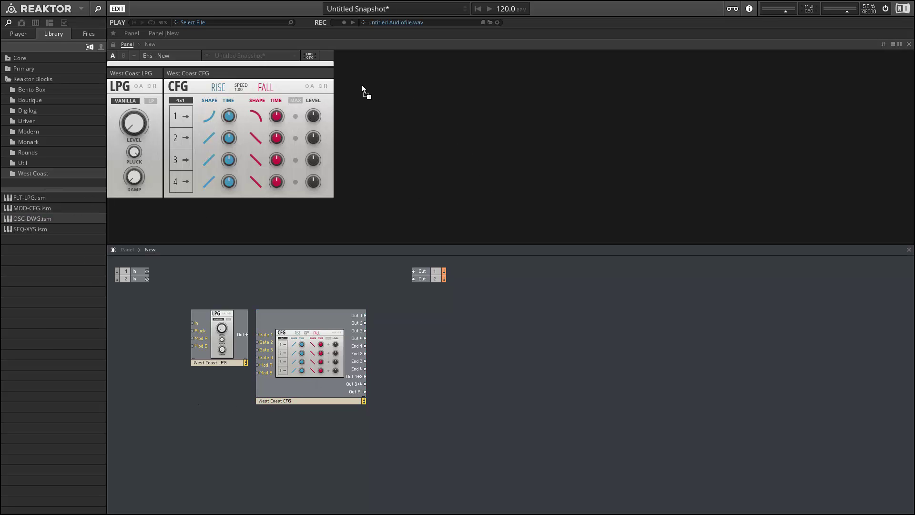
drag(361, 87, 358, 89)
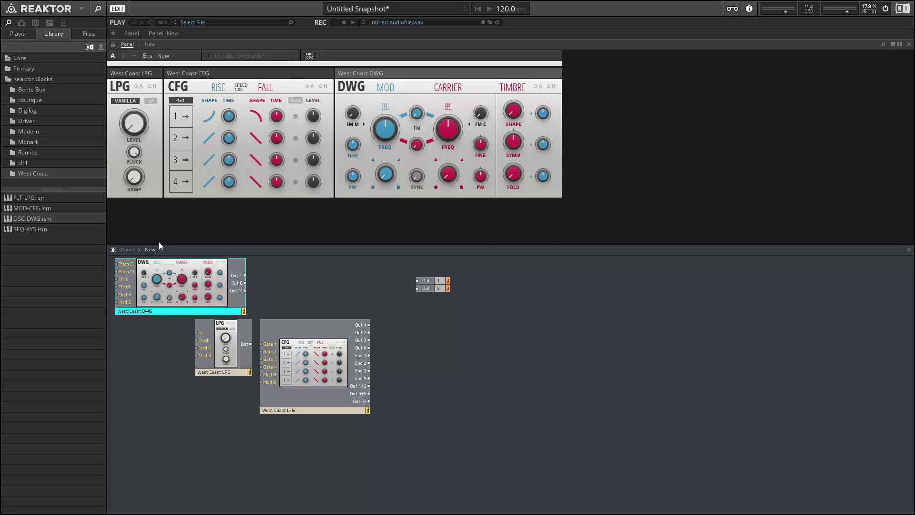
drag(157, 308, 430, 368)
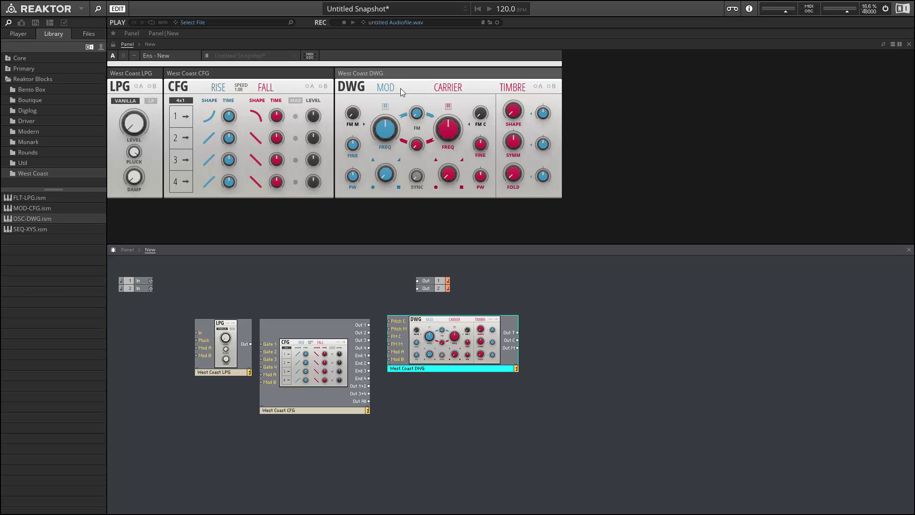
Set the DWG carrier to coarse key tracking and the modulator to key tracking, trying ratio 0.97.
click(449, 109)
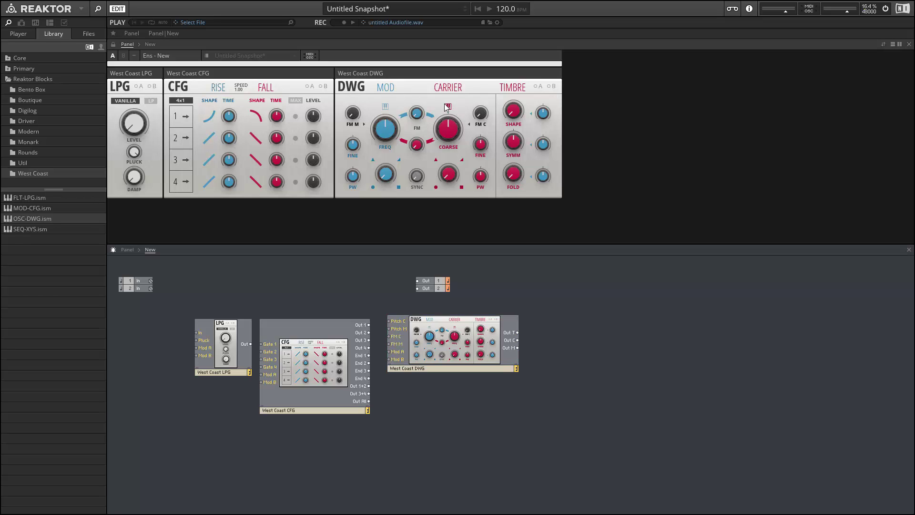
click(448, 109)
click(386, 107)
click(386, 106)
drag(382, 185, 396, 92)
click(386, 107)
click(386, 107)
Turn the DWG timbre Shape up to 14.4 and nudge the block down-left.
drag(517, 112, 506, 98)
drag(530, 93, 563, 188)
drag(419, 354, 400, 348)
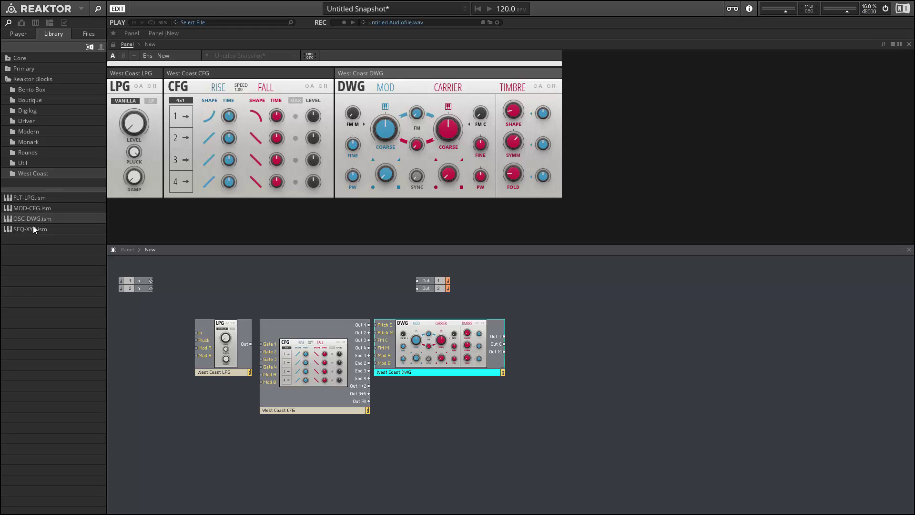
Add the SEQ-XYS sequencer block at the front of the structure and try its X gate.
drag(35, 230, 622, 119)
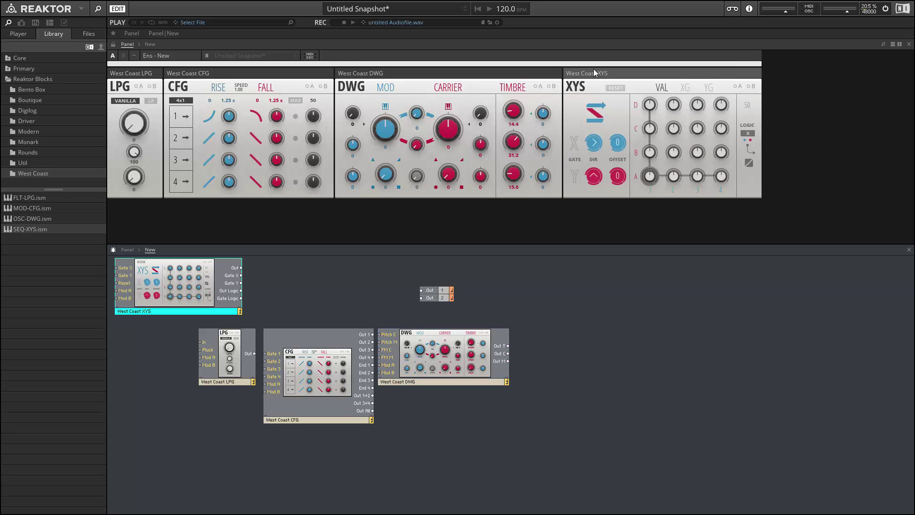
drag(591, 73, 92, 70)
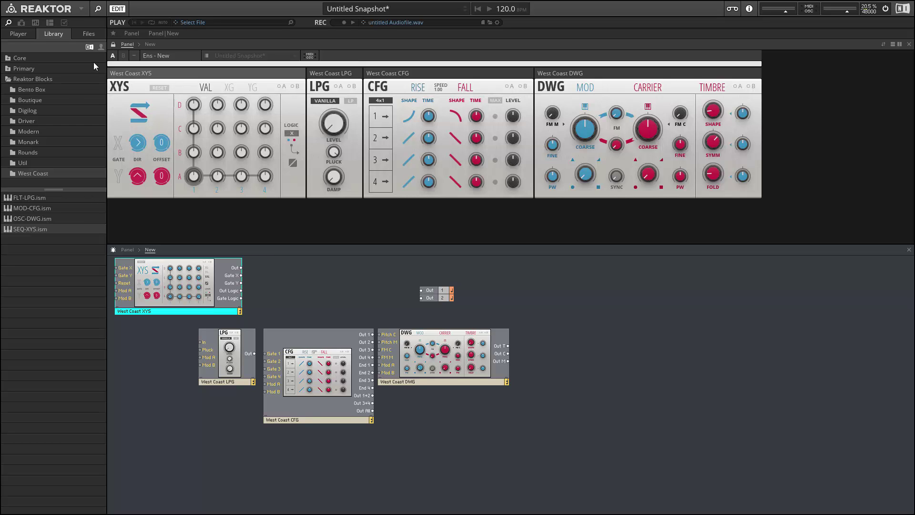
click(118, 143)
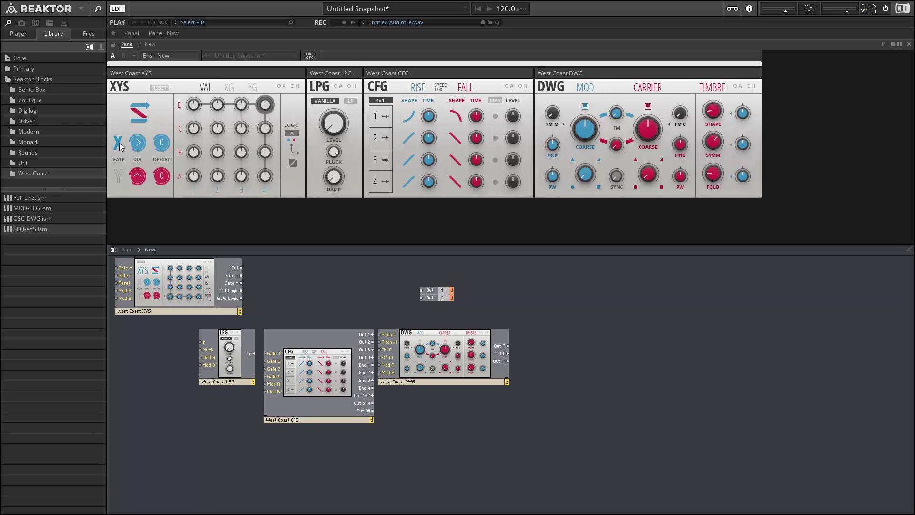
click(120, 146)
Set the XYS step pattern to up-then-right and switch the gate source from X to Y.
click(139, 113)
click(118, 143)
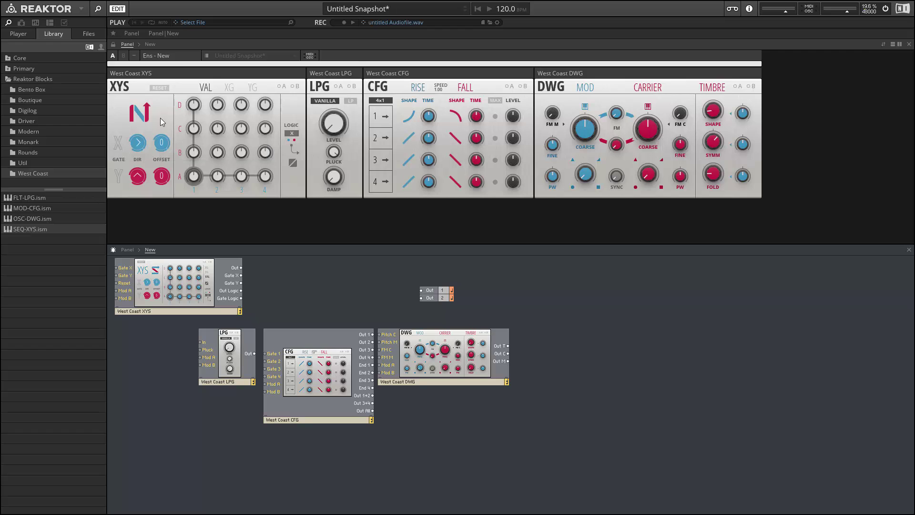
click(143, 117)
click(117, 178)
Cycle the XYS DIR through left, diagonal and back-and-forth to the '?!' random setting.
click(136, 147)
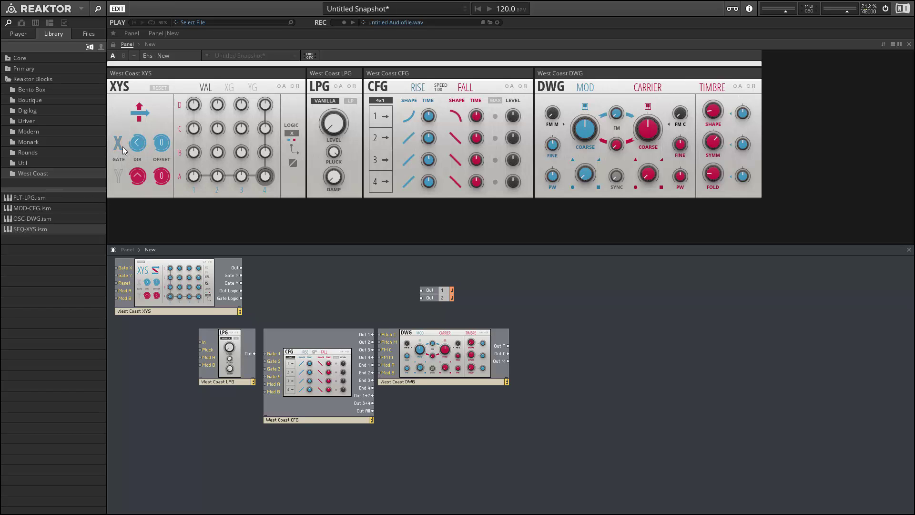
click(136, 146)
click(136, 147)
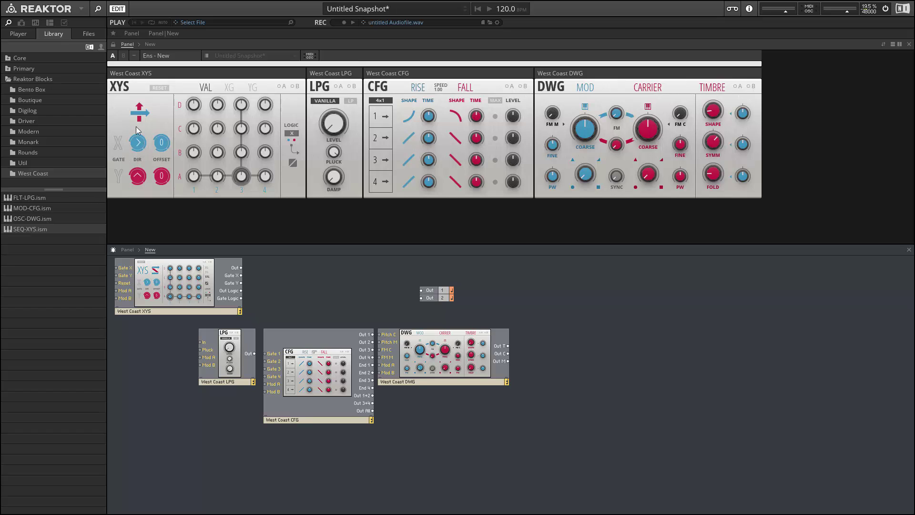
click(137, 143)
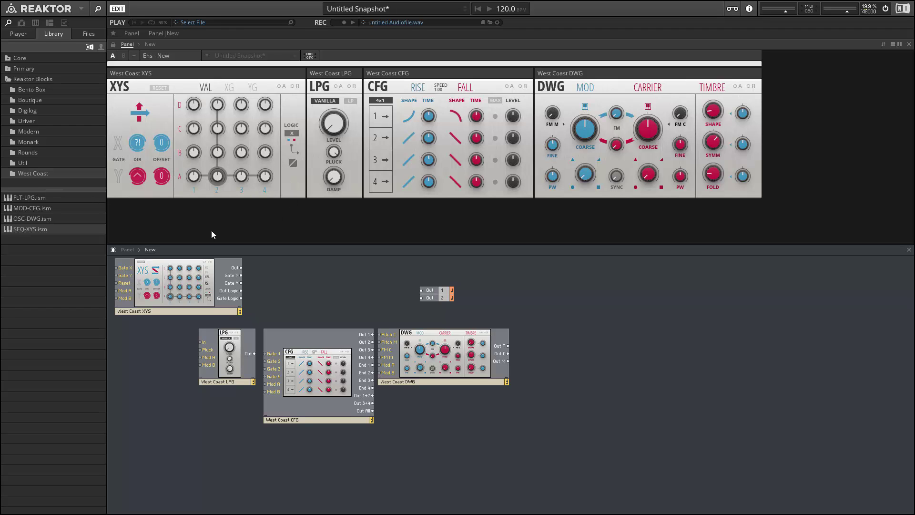
Select the XYS block and flip between its VAL, XG and YG grid pages.
drag(249, 260, 225, 271)
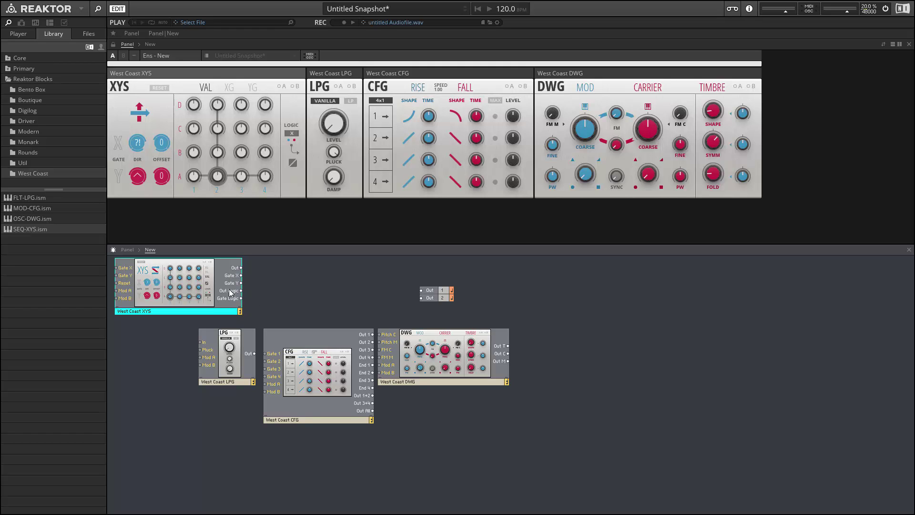
click(203, 89)
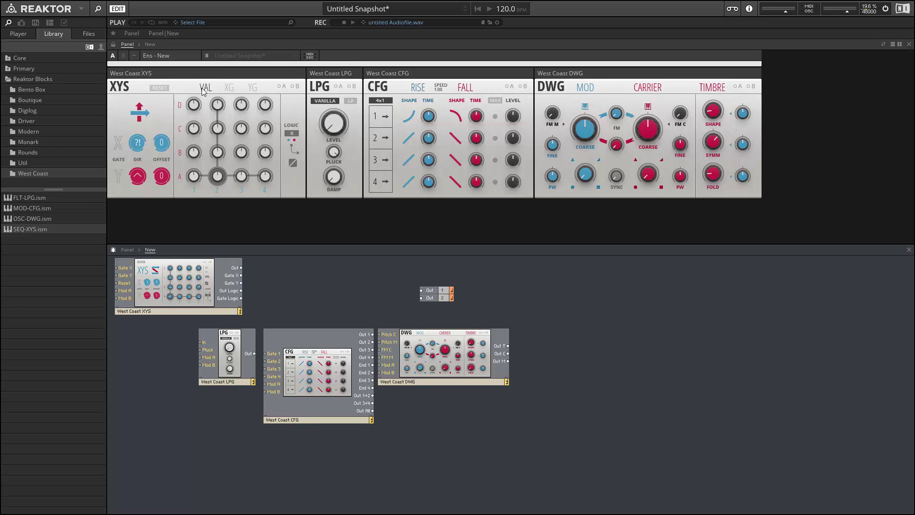
click(230, 88)
click(253, 87)
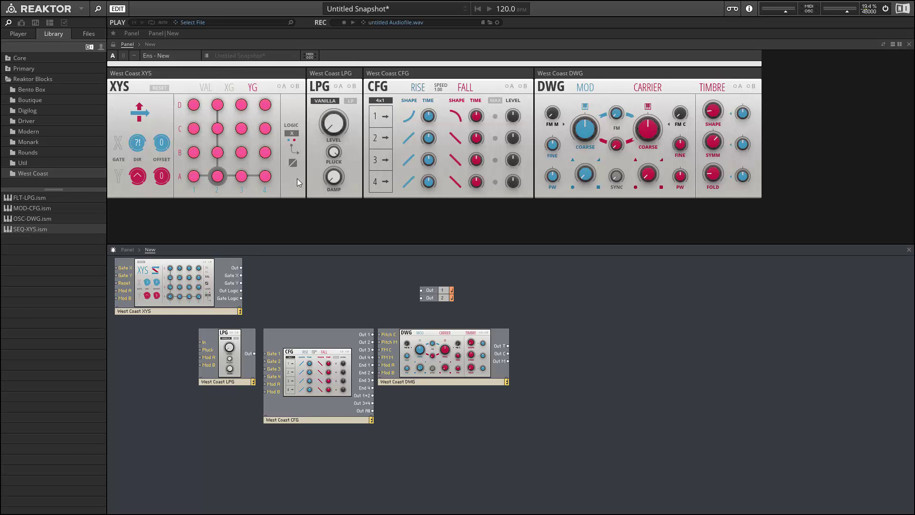
click(230, 88)
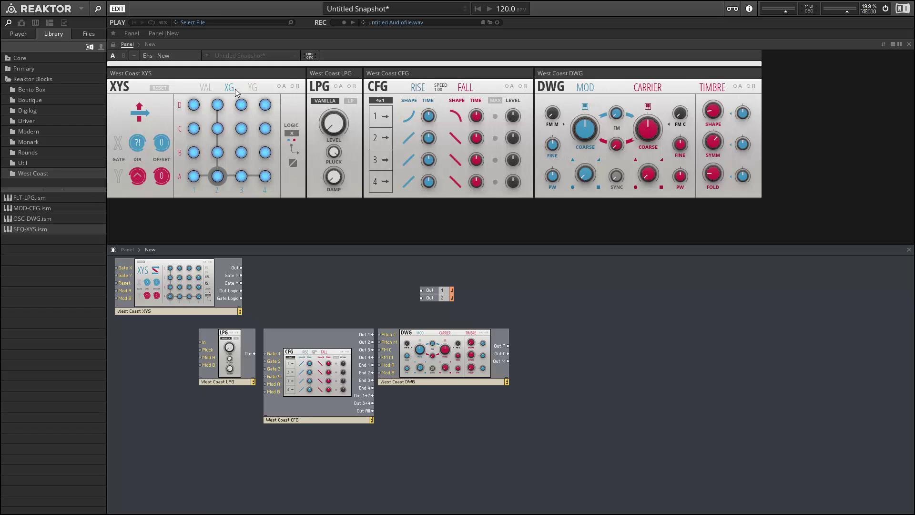
click(207, 89)
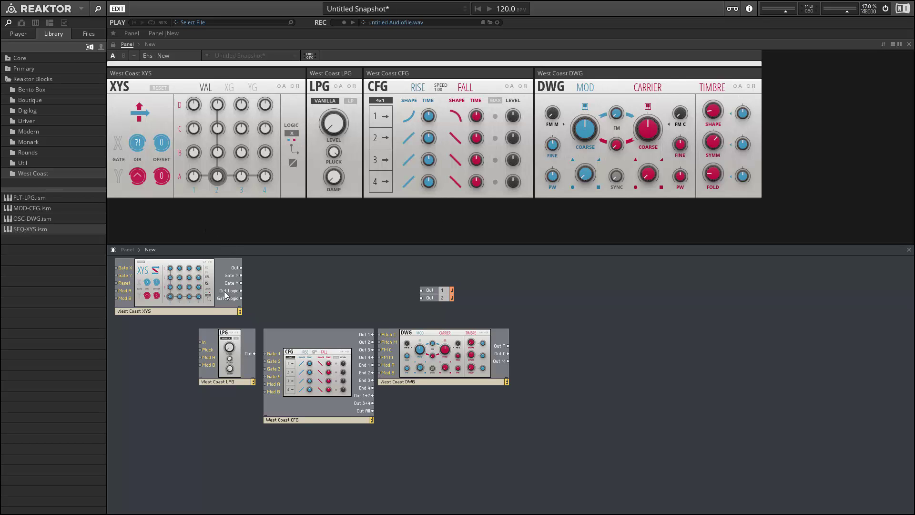
click(230, 88)
click(204, 88)
Cycle the gate logic mode through Y and XOR back to X, then move XYS right of DWG.
click(295, 134)
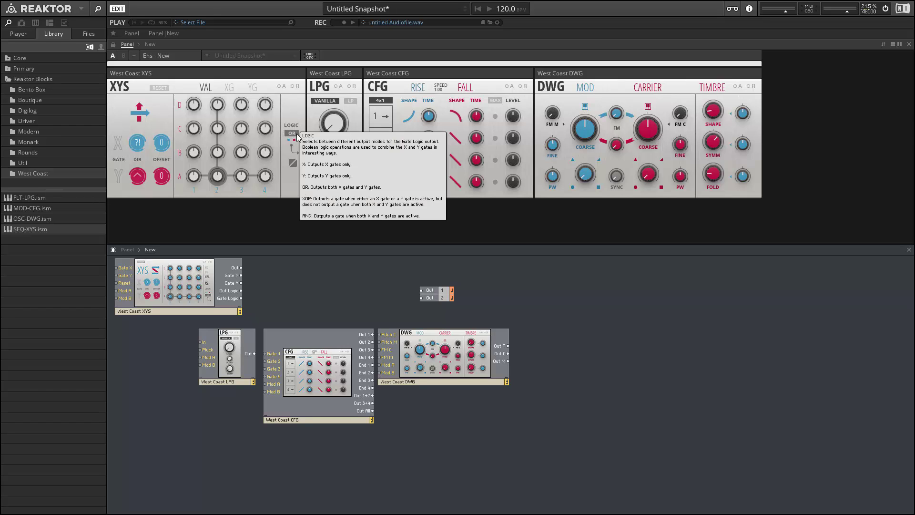
click(294, 135)
click(294, 134)
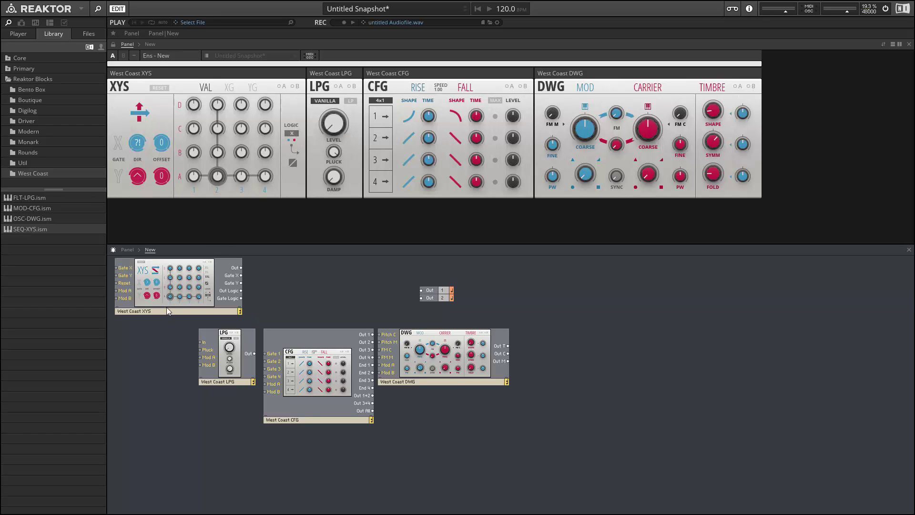
drag(167, 311, 569, 379)
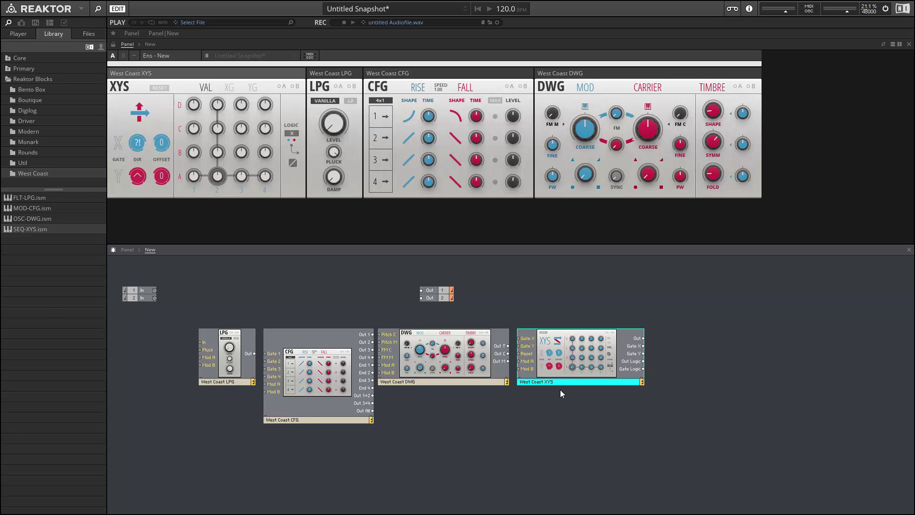
Deselect the XYS block, then box-select all four West Coast blocks.
click(536, 398)
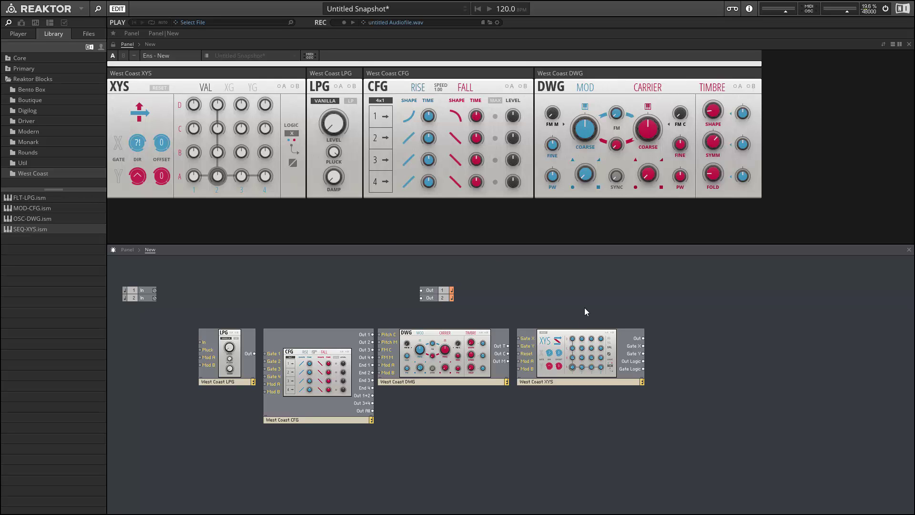
drag(646, 438, 157, 326)
Delete the selected West Coast blocks and add the Rounds LFO block from the Rounds folder.
key(Delete)
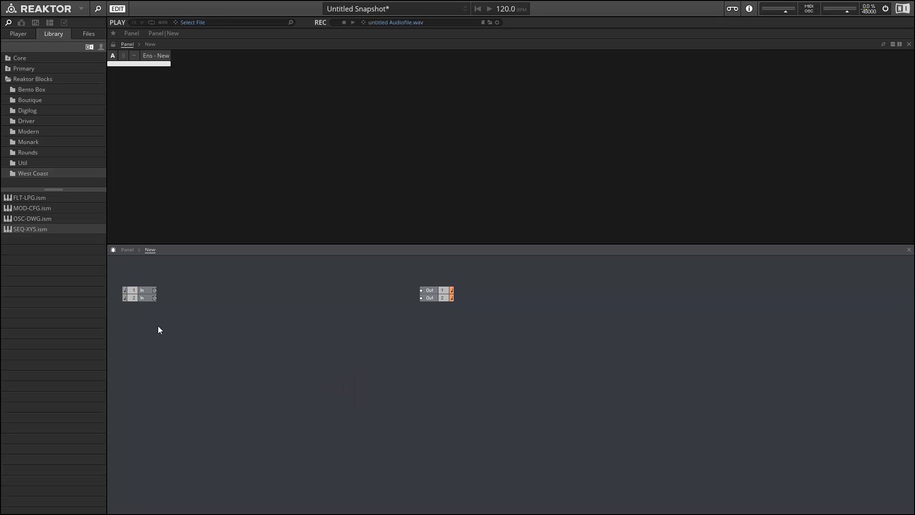
click(31, 152)
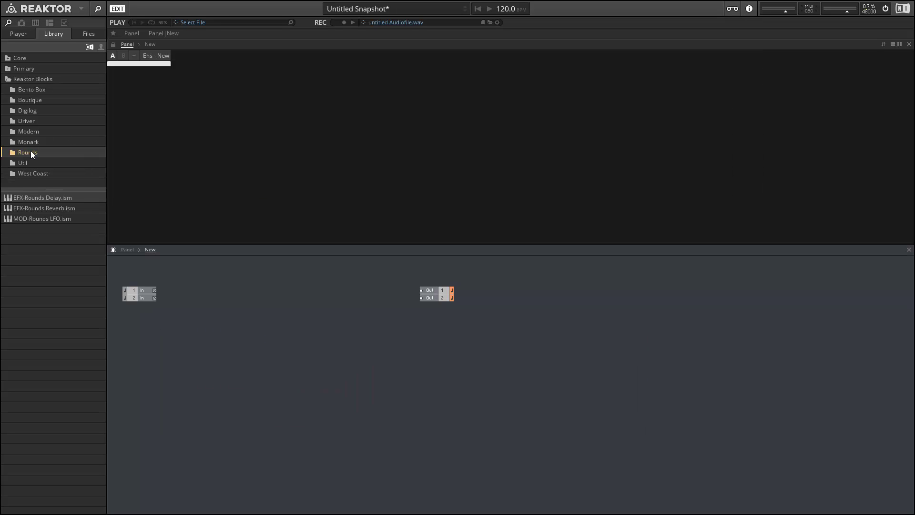
drag(30, 220, 229, 350)
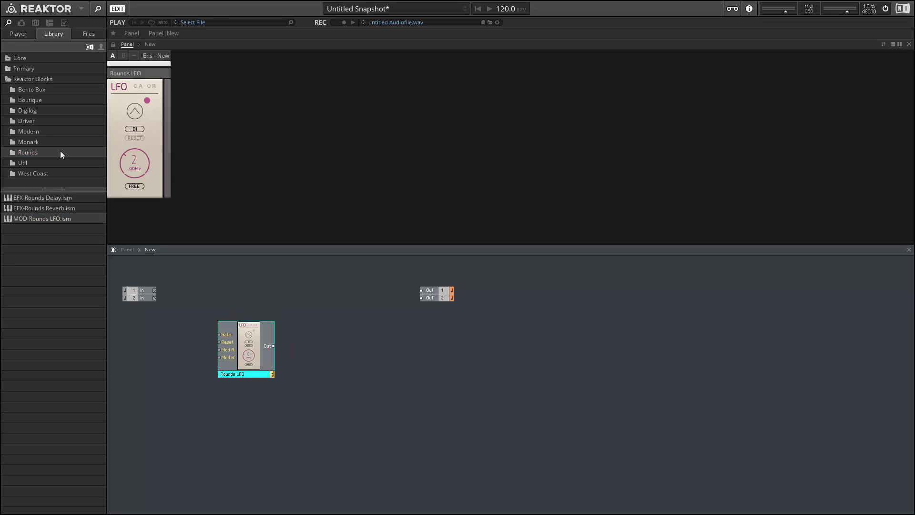
Sync the Rounds LFO to the host tempo and set its rate to 2/1.
click(134, 186)
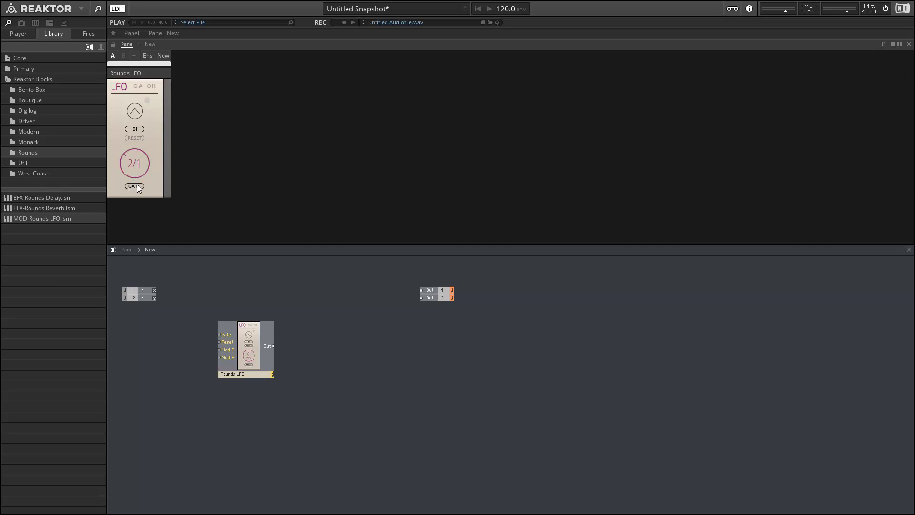
click(137, 187)
drag(132, 177, 113, 131)
drag(117, 170, 97, 108)
drag(125, 158, 150, 234)
click(36, 90)
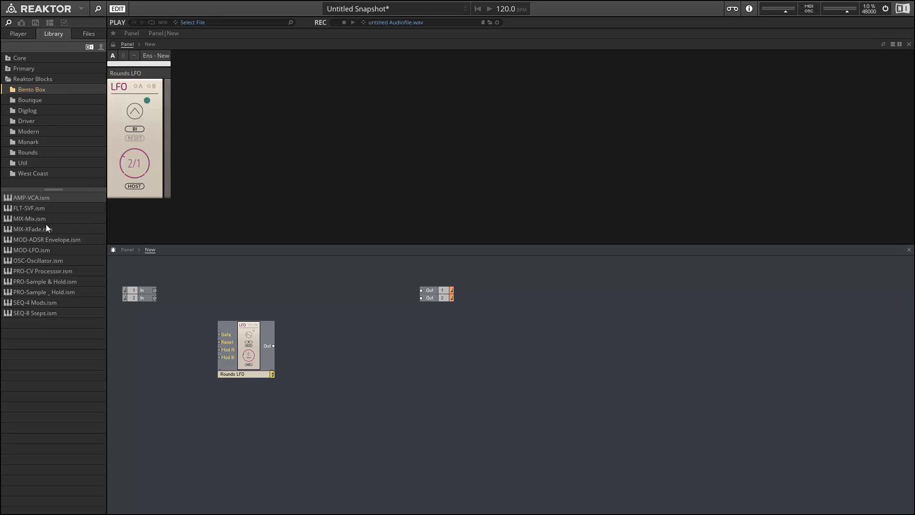
Add the MIX-XFade block, placing it beside the Rounds LFO in both structure and panel.
drag(28, 230, 320, 351)
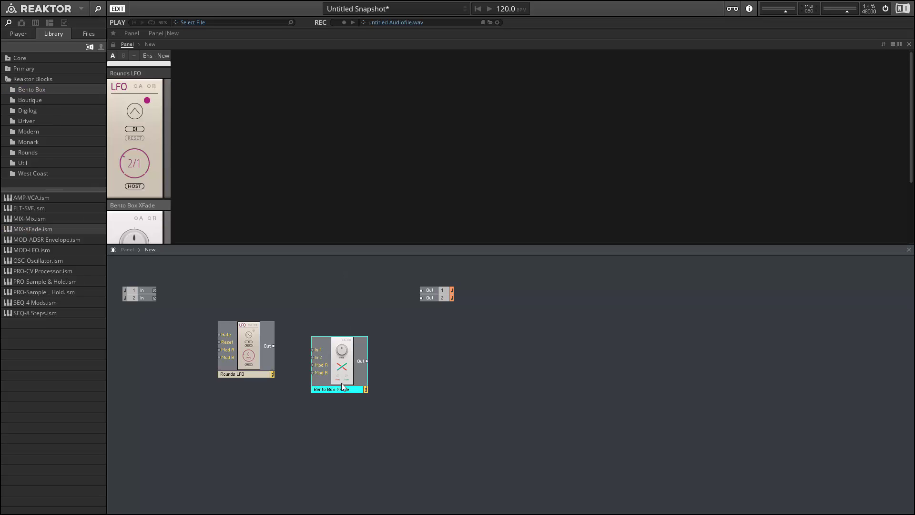
drag(342, 383, 306, 361)
drag(127, 205, 184, 75)
Sweep the XFade FADE up and back to centre, then bend the crossfade lines into curves.
drag(190, 112, 167, 211)
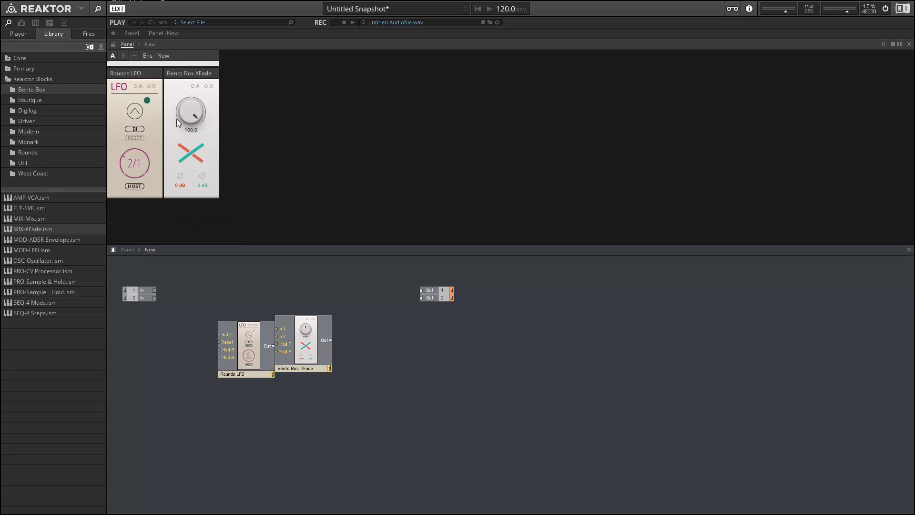
drag(173, 135, 174, 180)
mouse_move(196, 156)
drag(193, 154, 147, 8)
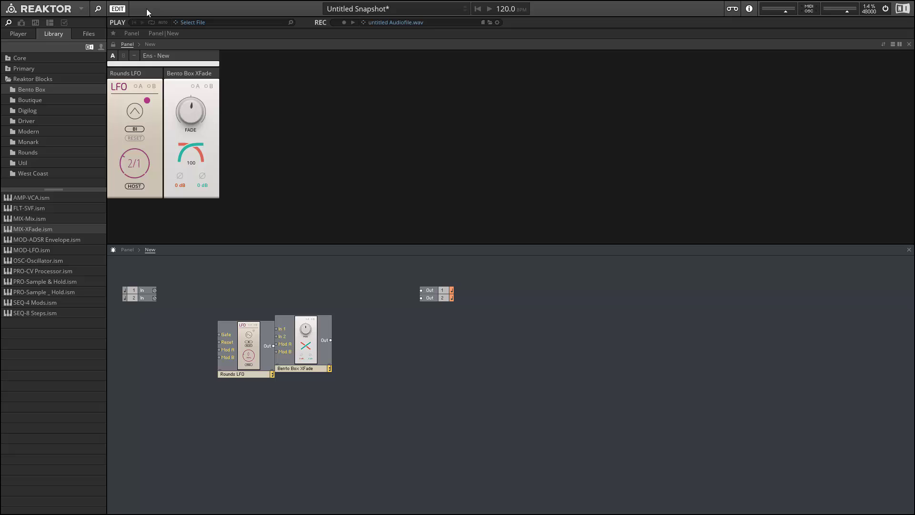
Delete the Rounds LFO, straighten the crossfade curve back to an X, and move XFade up-left.
click(236, 365)
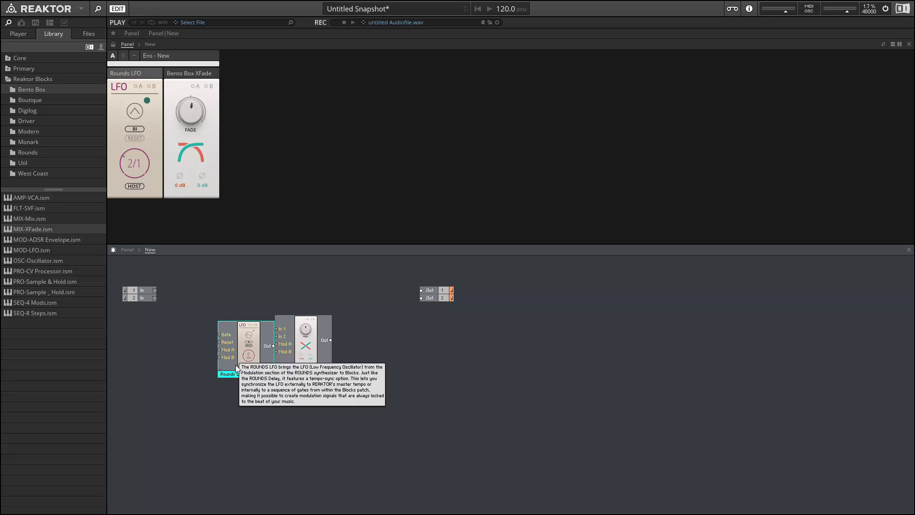
key(Delete)
drag(135, 149, 208, 360)
drag(311, 367, 230, 344)
Toggle the red channel's polarity and try its gain, resetting it to 0 dB.
click(124, 179)
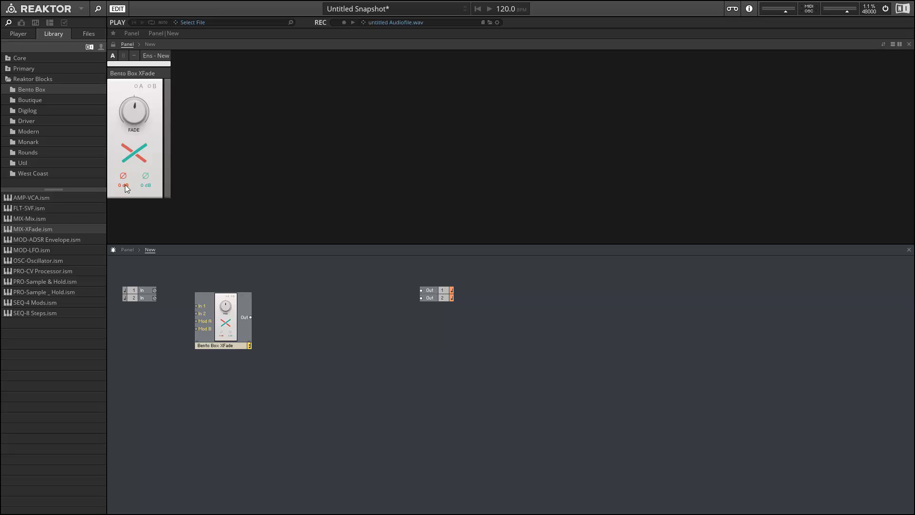
drag(125, 185, 127, 146)
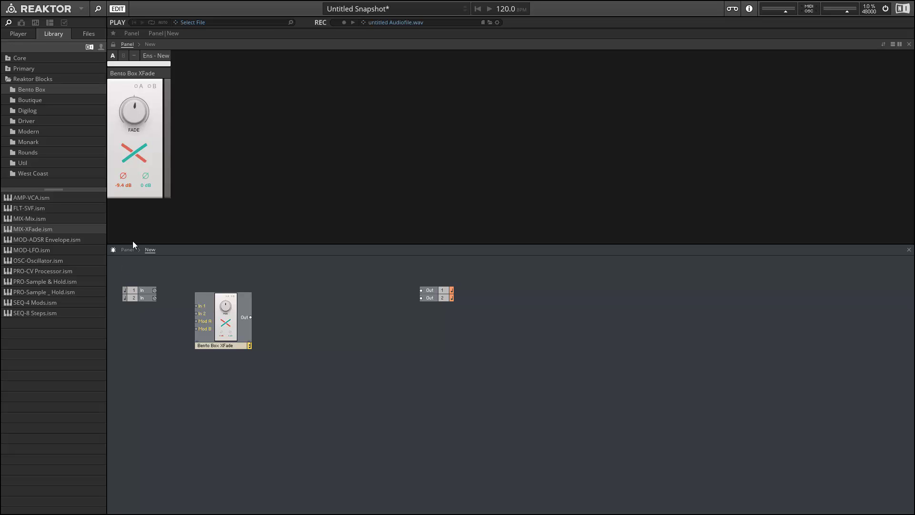
drag(132, 241, 125, 190)
ctrl+click(124, 187)
Add the SEQ-4 Mods sequencer, drawing a descending ramp in lane 1 and a rising ramp in lane 2.
click(28, 303)
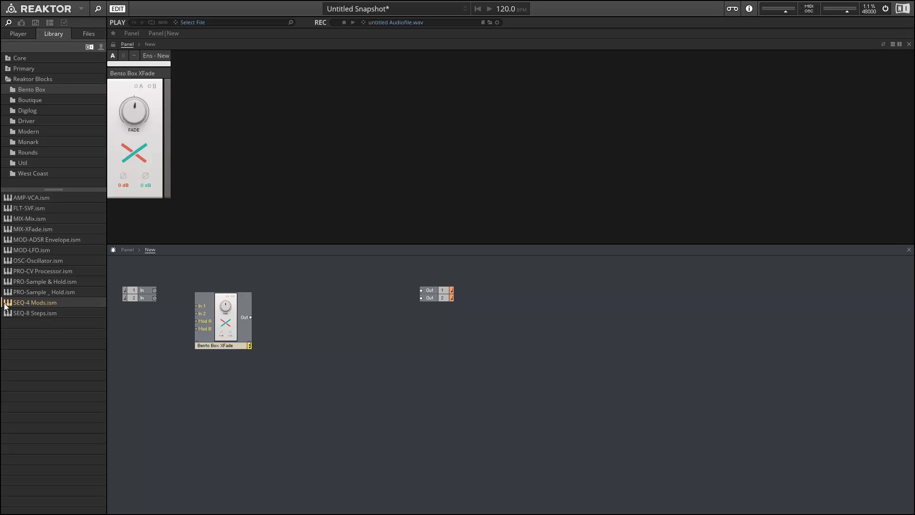
drag(27, 304, 329, 328)
mouse_move(224, 140)
mouse_down()
mouse_move(249, 136)
mouse_move(319, 156)
mouse_up()
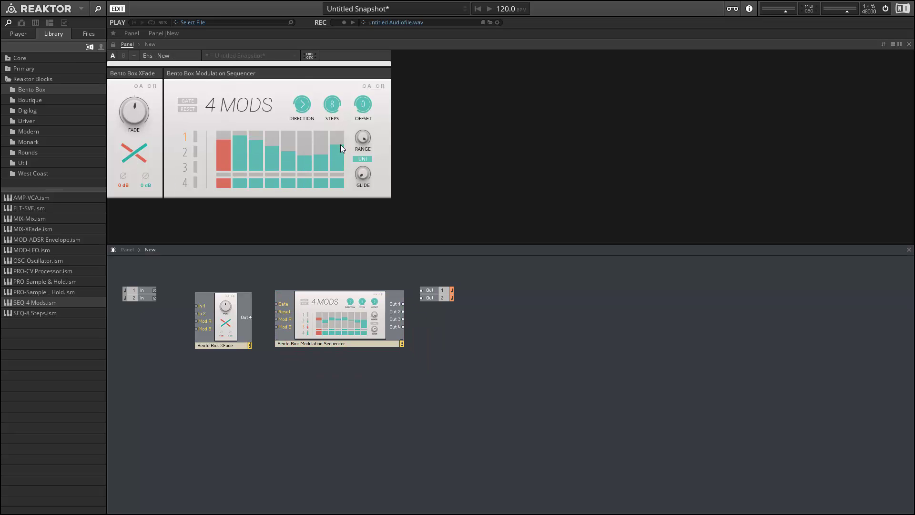
click(187, 153)
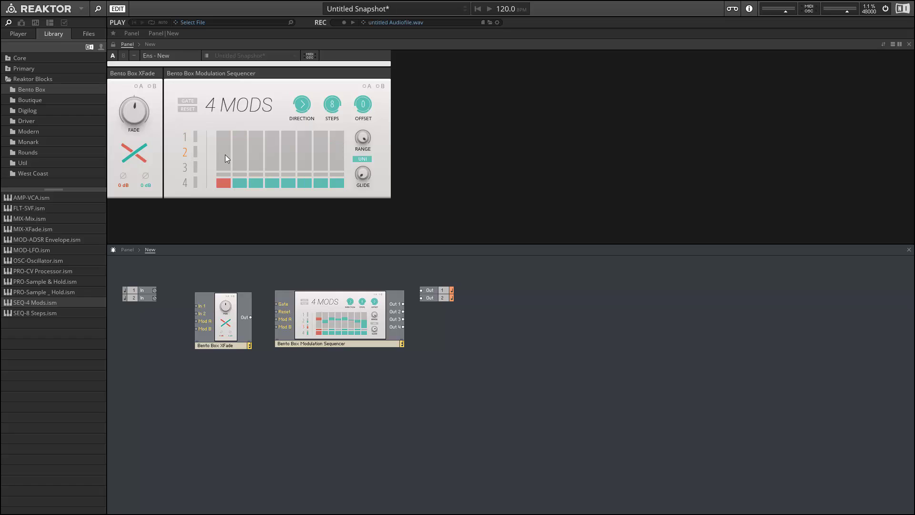
drag(244, 155, 335, 130)
Compare lanes 1 and 2, reposition the sequencer module, and make lane 1 bipolar.
click(186, 137)
click(188, 152)
click(186, 137)
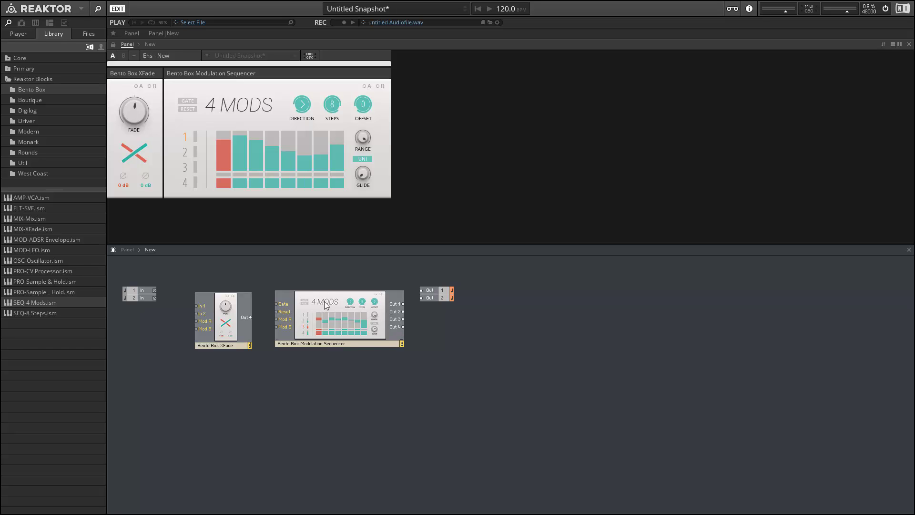
mouse_move(324, 305)
mouse_down()
mouse_move(336, 310)
mouse_move(325, 306)
mouse_up()
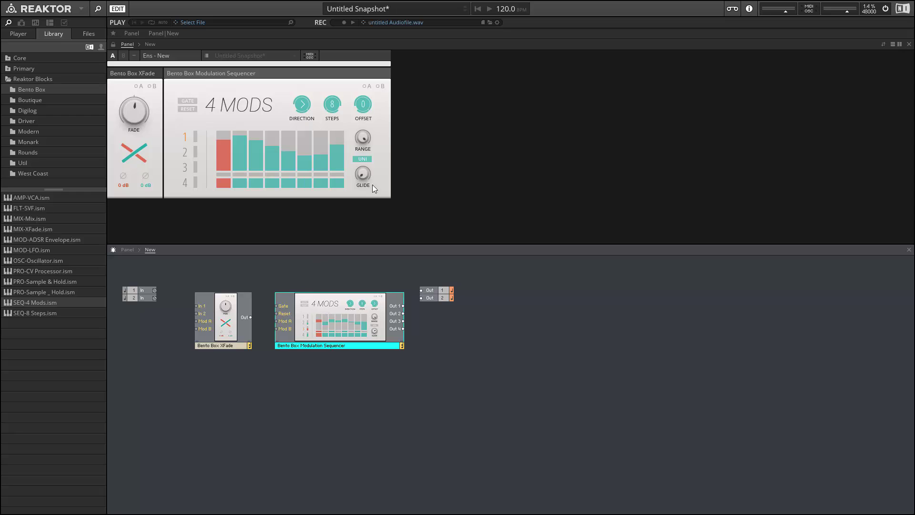
click(362, 159)
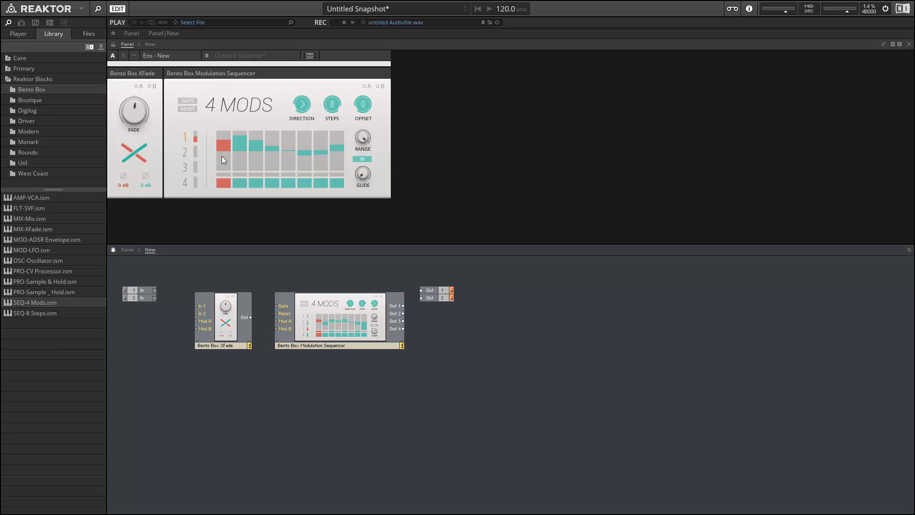
Program lane 3 as bipolar with falling negative steps, raising step 8.
click(185, 166)
mouse_move(260, 145)
mouse_down()
mouse_move(304, 138)
mouse_move(337, 148)
mouse_up()
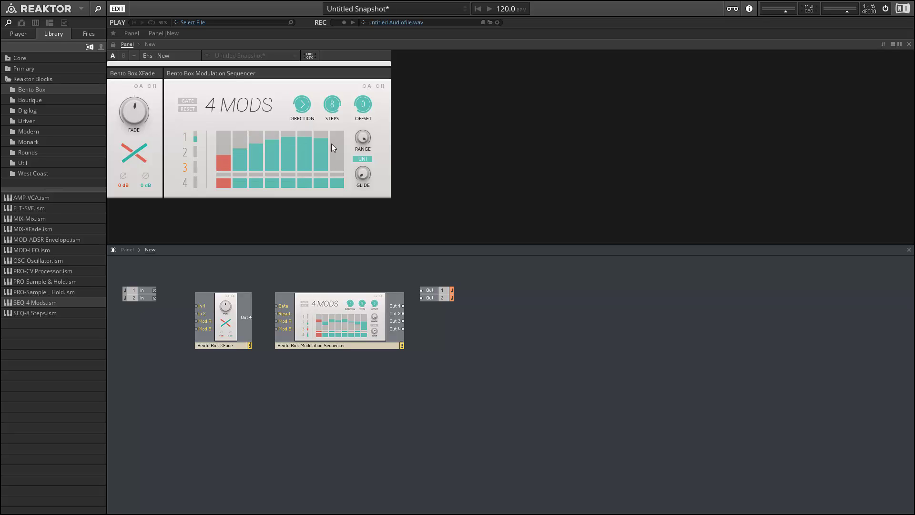
click(354, 161)
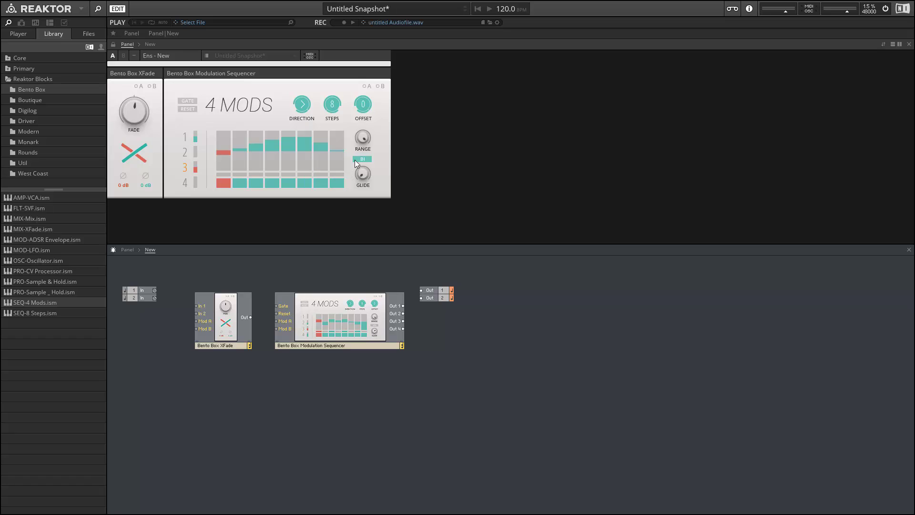
mouse_move(234, 141)
mouse_down()
mouse_move(285, 164)
mouse_move(340, 170)
mouse_up()
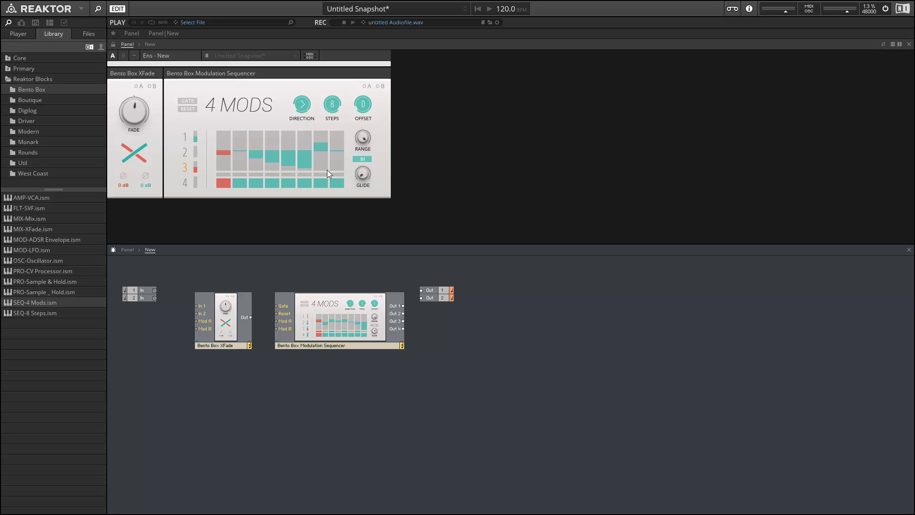
click(336, 136)
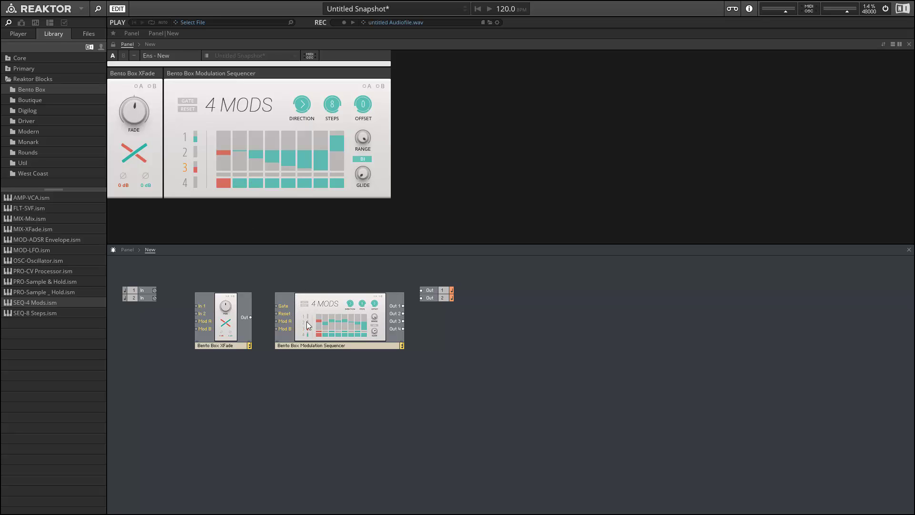
Toggle the sequencer GATE on and off, then show modulation amounts for the A input.
mouse_move(315, 332)
click(187, 102)
click(187, 102)
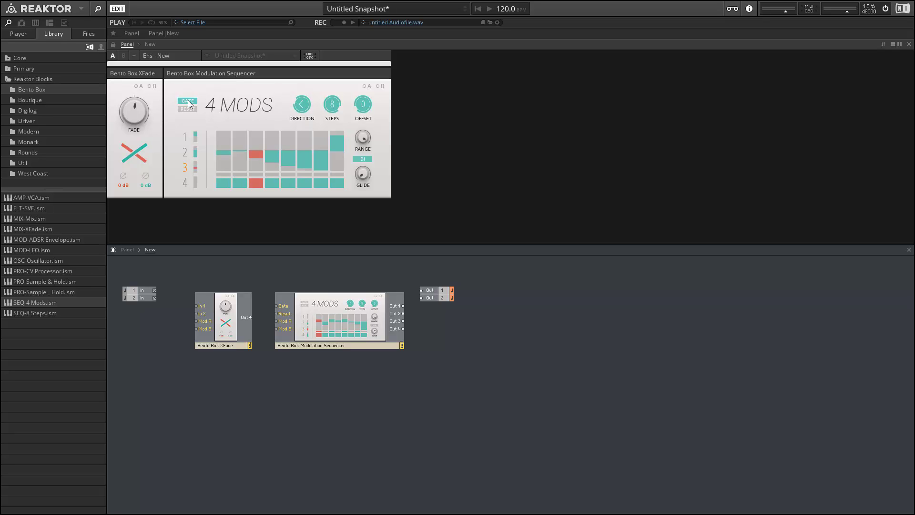
click(366, 87)
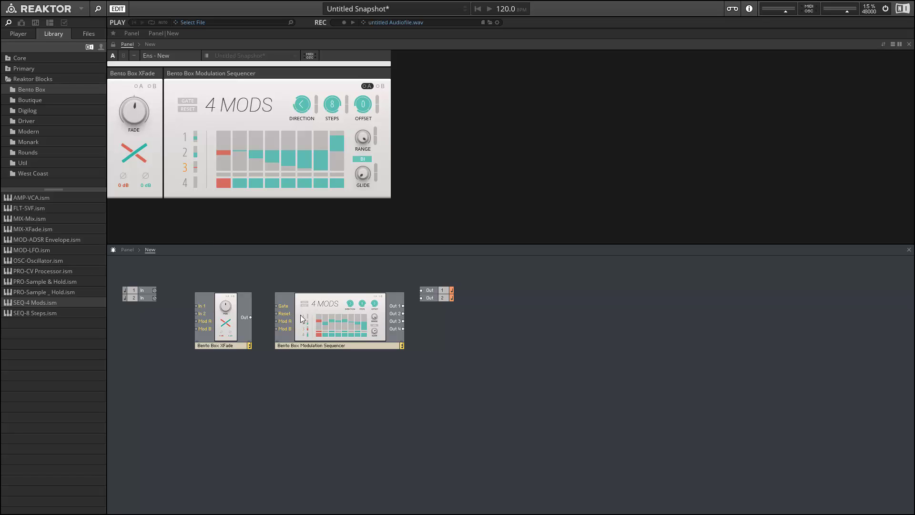
Delete both Bento Box modules and add the Macro Knobs block from the Util folder.
drag(333, 390, 205, 299)
key(Delete)
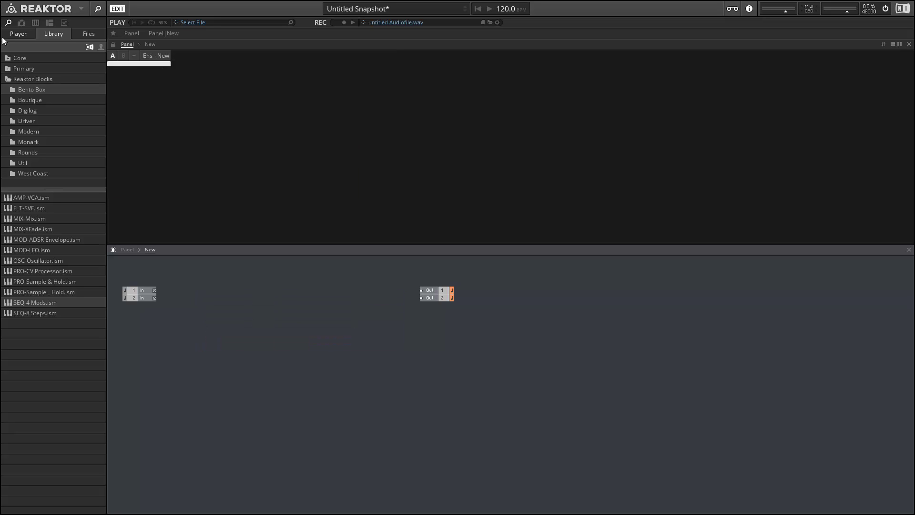
click(19, 163)
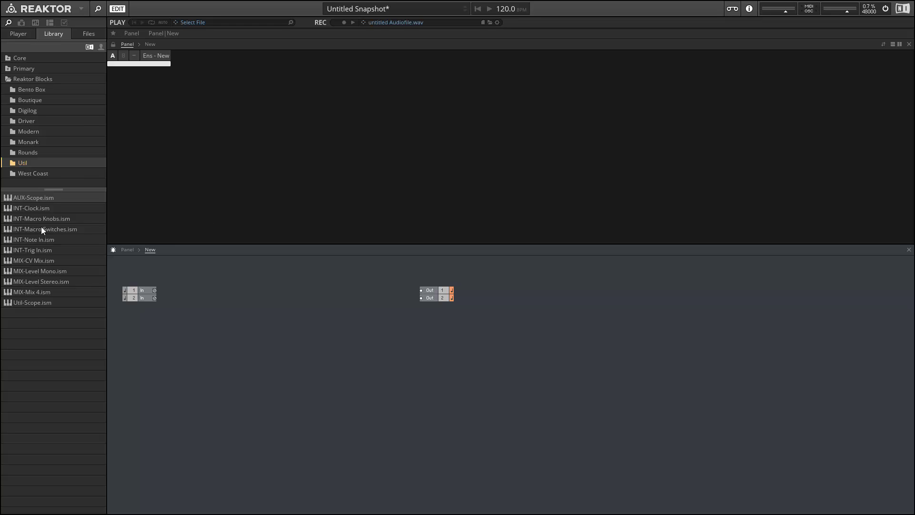
drag(41, 222, 226, 318)
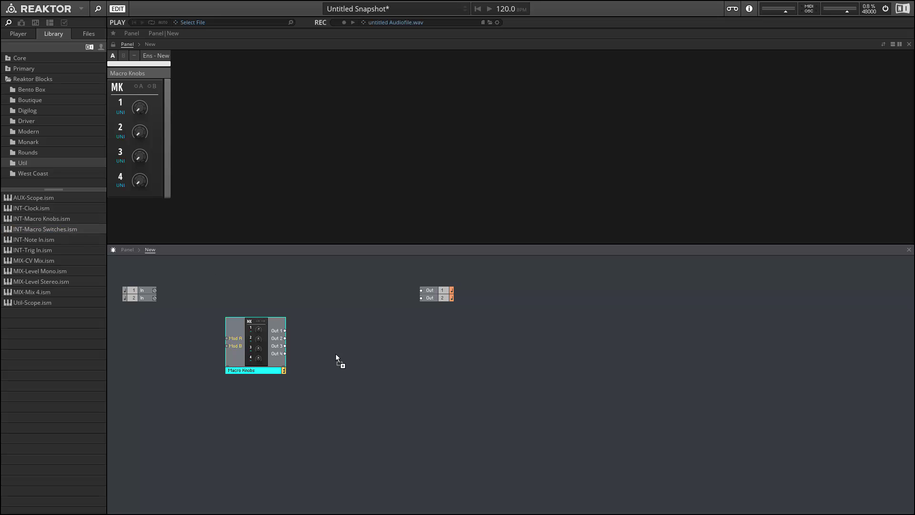
Add Macro Switches below Macro Knobs and turn on macro switch 1.
drag(336, 356, 335, 356)
drag(359, 396, 257, 421)
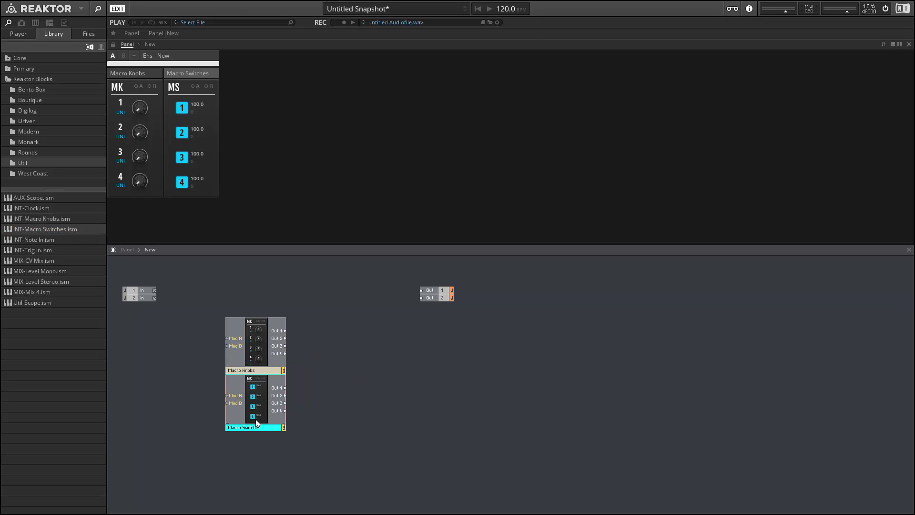
click(139, 111)
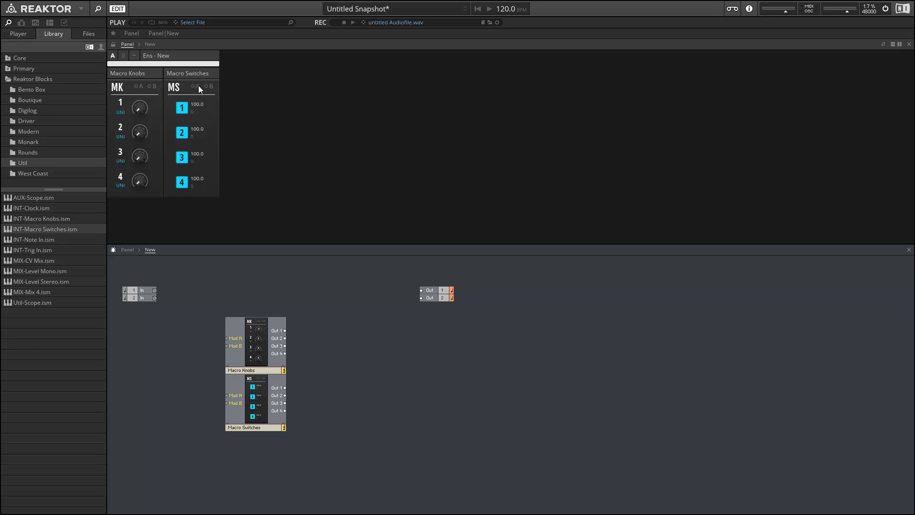
click(184, 111)
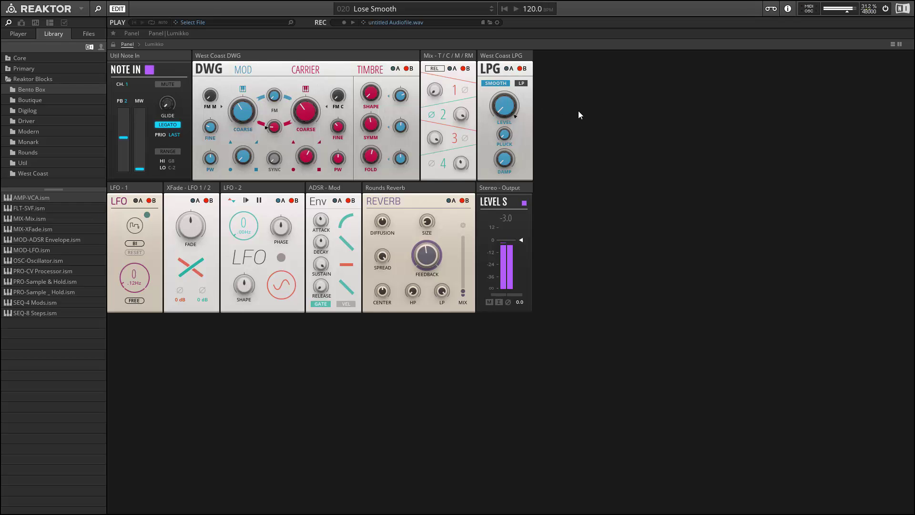
In Lumikko's structure, highlight the DWG, Mix, LPG, Rounds Reverb and ADSR - Mod connections, then clear the selection.
click(158, 44)
click(351, 137)
click(431, 142)
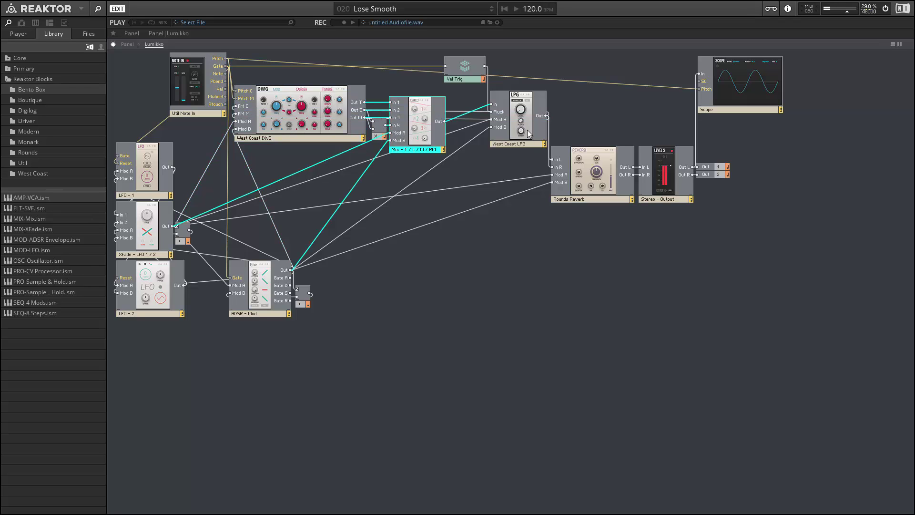
click(527, 129)
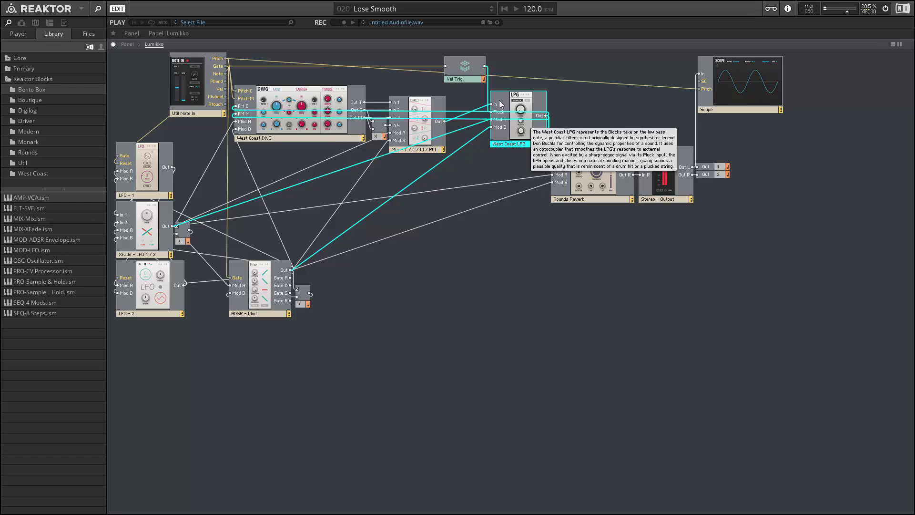
click(591, 189)
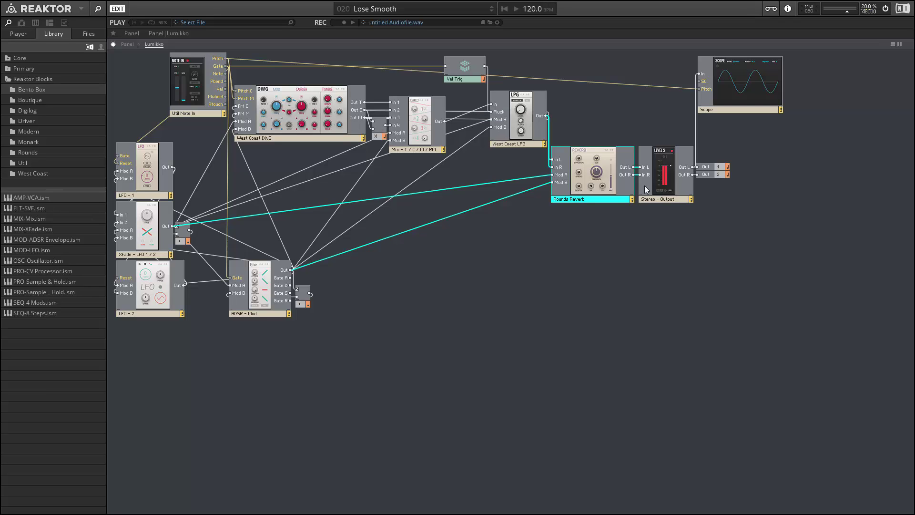
click(269, 288)
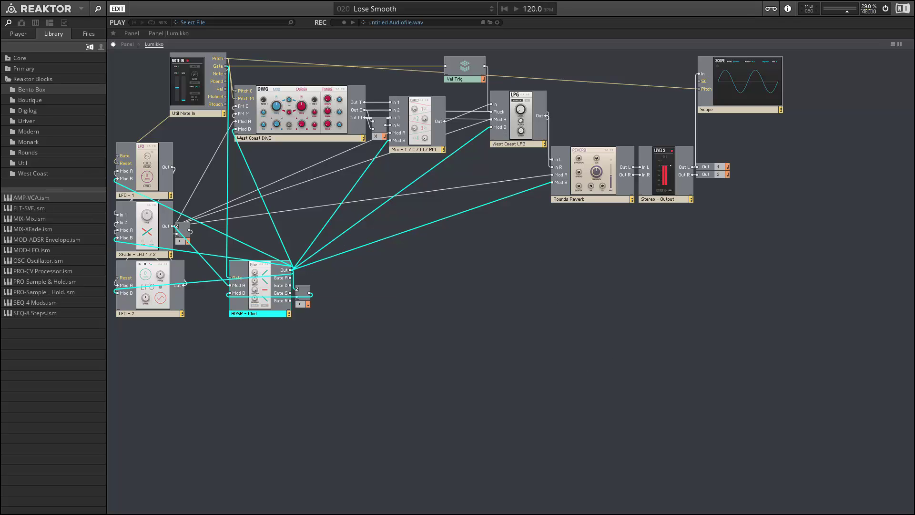
click(126, 53)
On the Lumikko panel, show the LPG's B modulation amounts and raise the DWG FM amount.
click(128, 43)
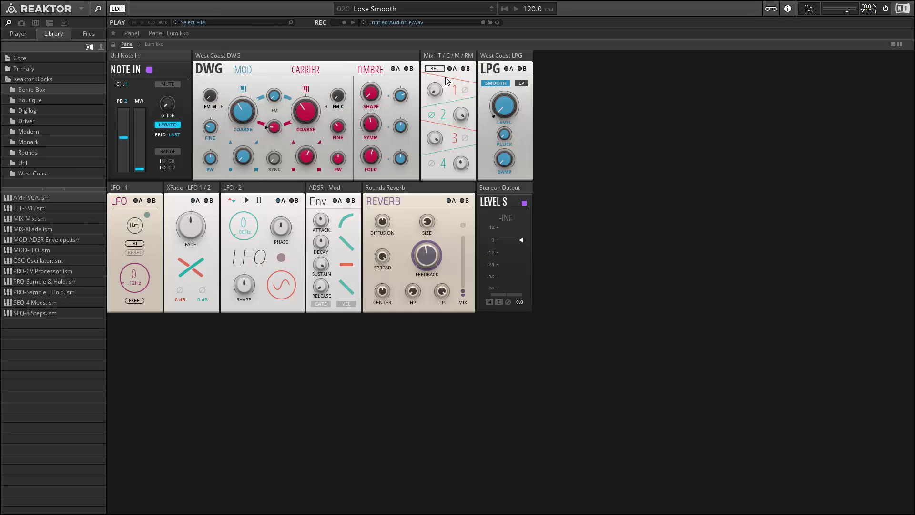
click(523, 68)
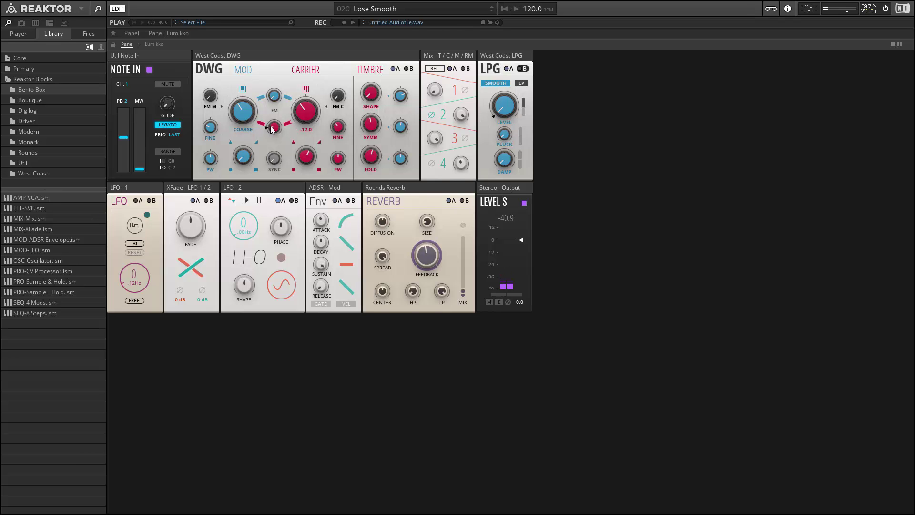
drag(273, 131, 256, 62)
Load the 21 - Desert Pluck preset and switch the LPG between Vanilla and Smooth, ending on Smooth.
click(401, 9)
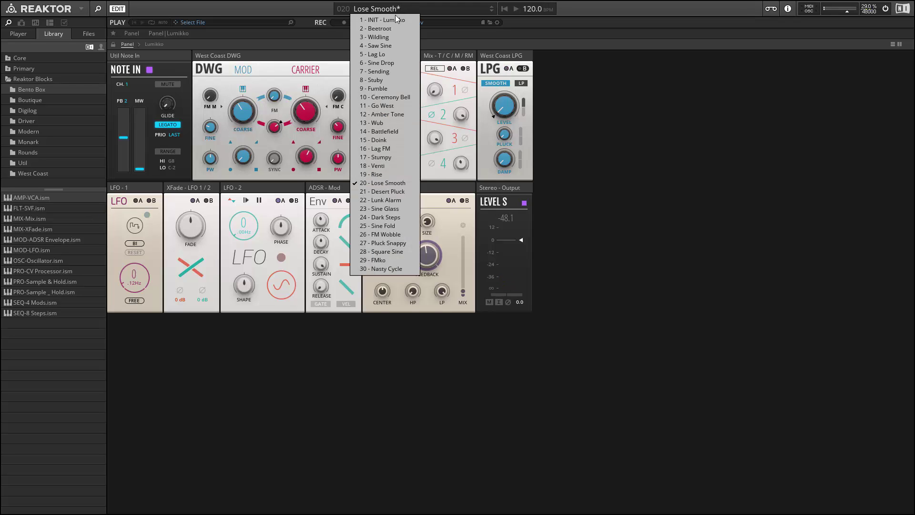
click(410, 192)
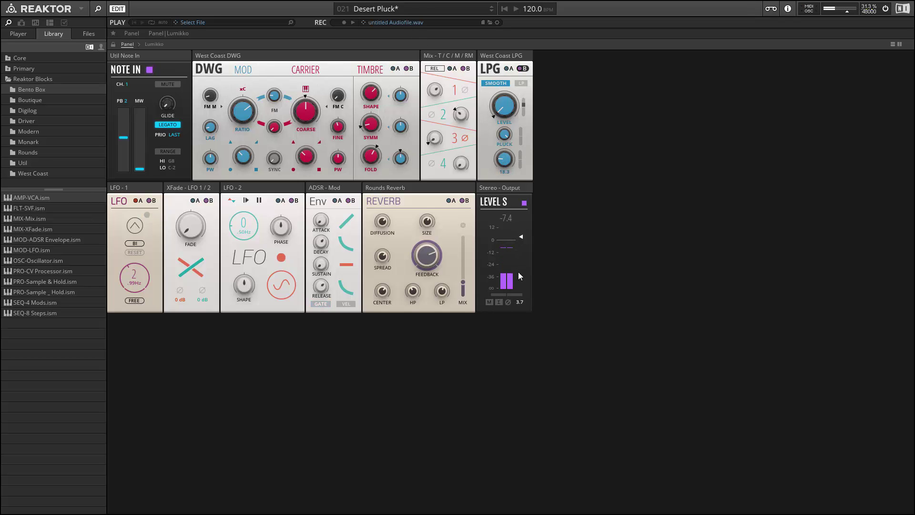
click(499, 87)
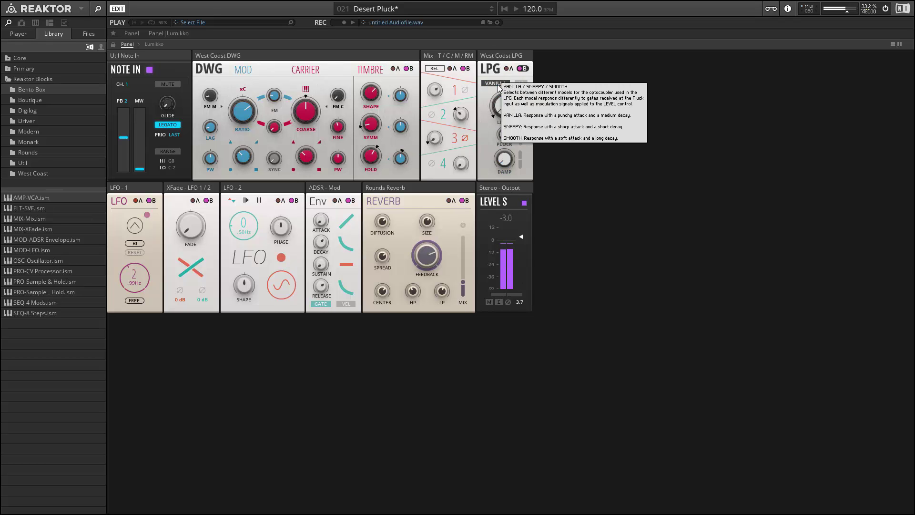
click(496, 84)
click(496, 83)
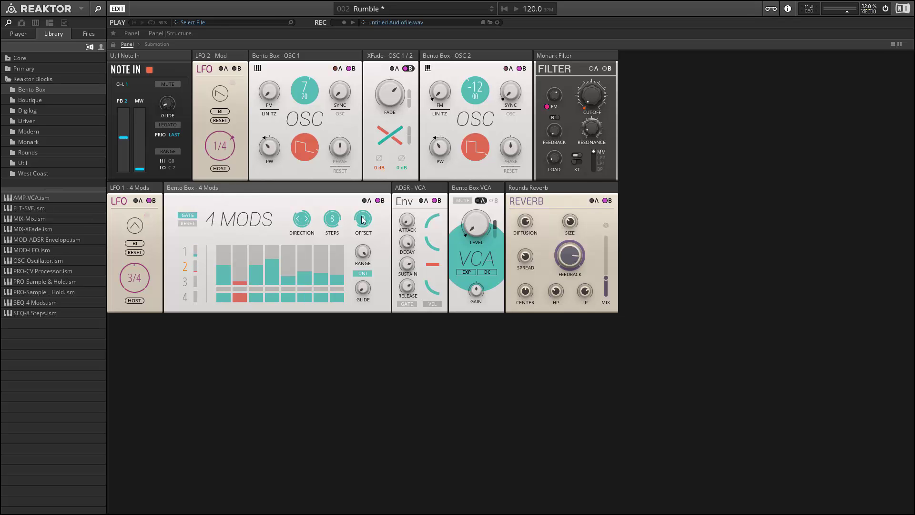
Switch the Submotion ensemble from Panel to Structure view via its breadcrumb.
click(153, 44)
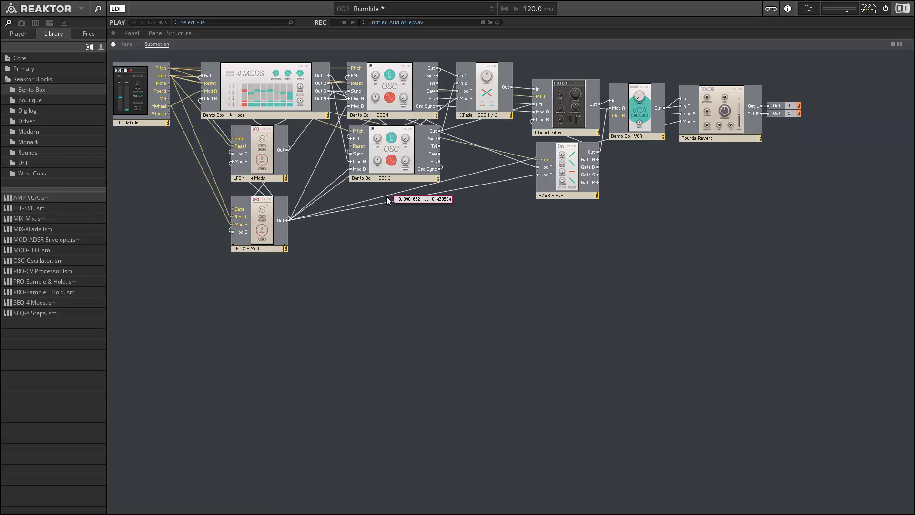
Drag the LFO 1 – 4 Mods module so it sits directly above LFO 2.
click(214, 87)
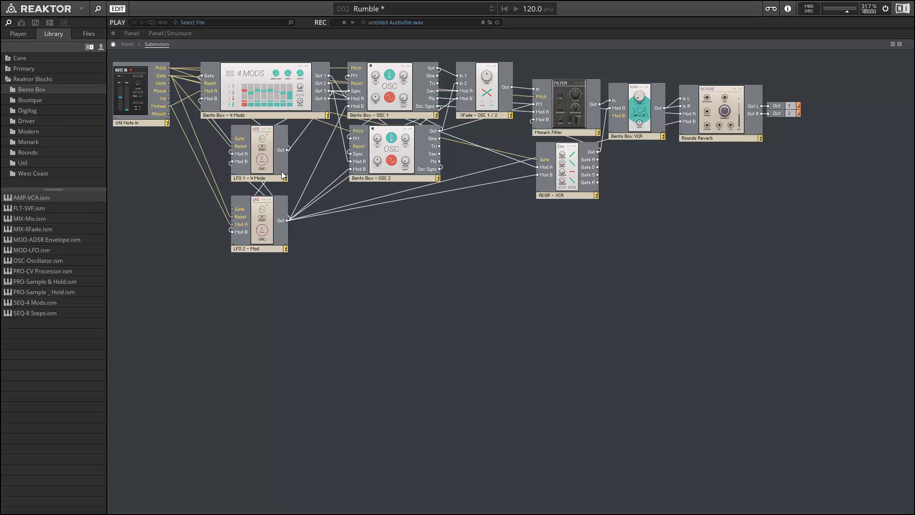
drag(283, 166, 195, 182)
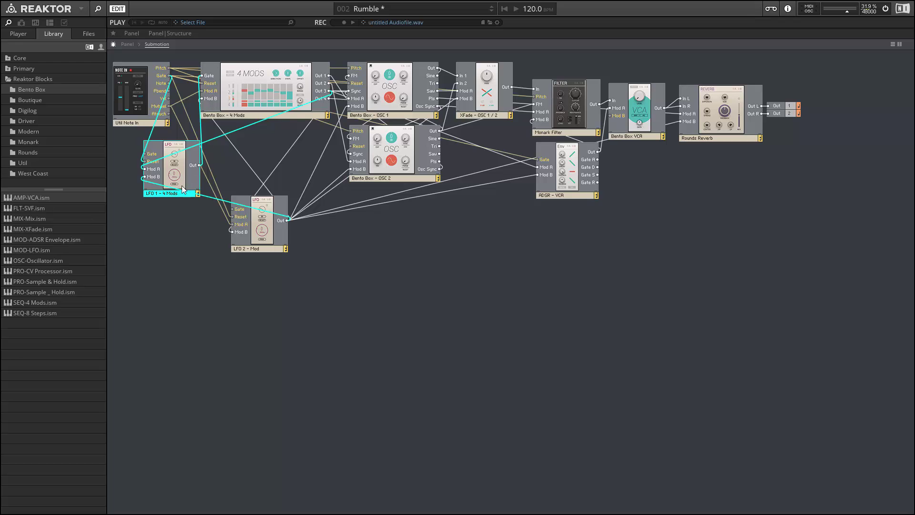
drag(181, 196, 274, 176)
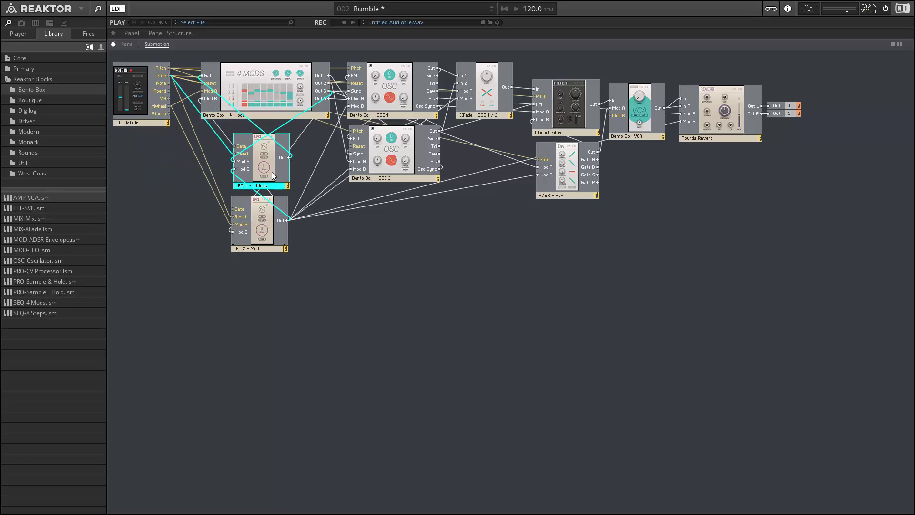
Back on the panel, change the LFO 1 – 4 Mods rate, then audition presets 17 - Grumble and 21 - Submatic.
click(126, 45)
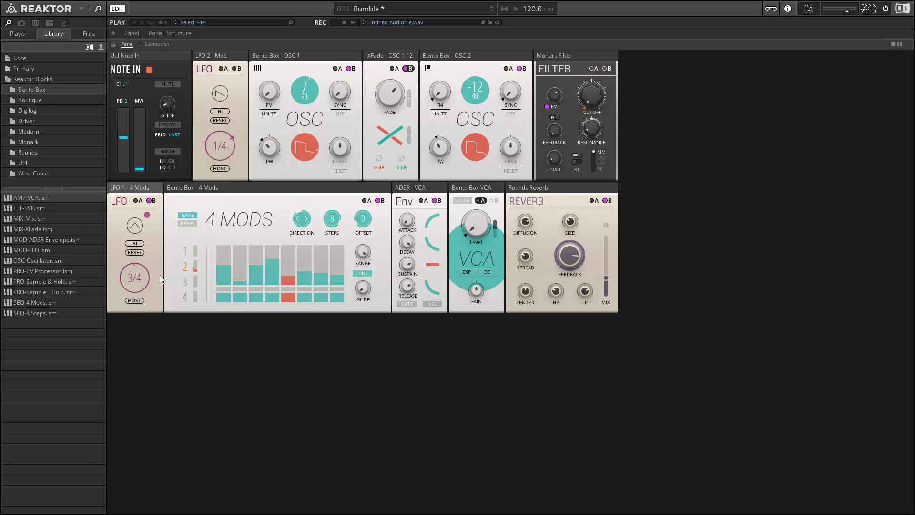
mouse_move(148, 269)
mouse_down()
mouse_move(141, 228)
mouse_move(145, 275)
mouse_up()
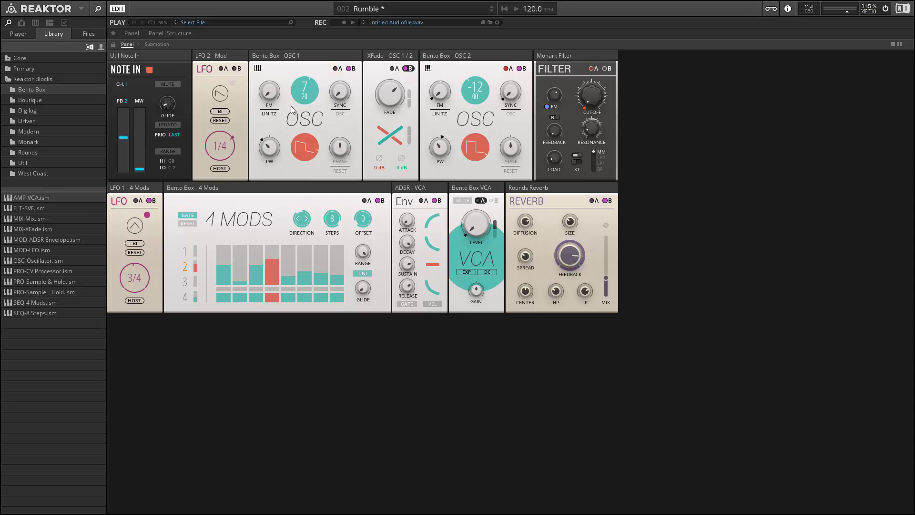
click(382, 9)
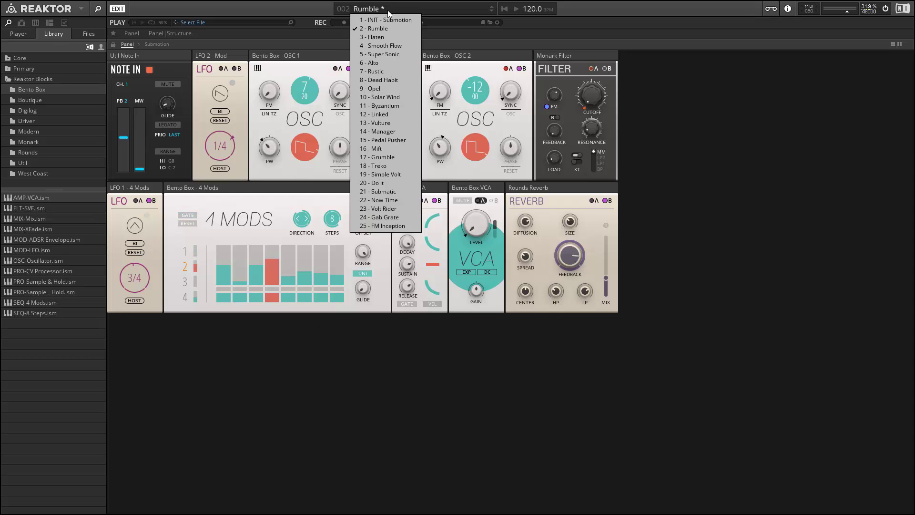
click(393, 157)
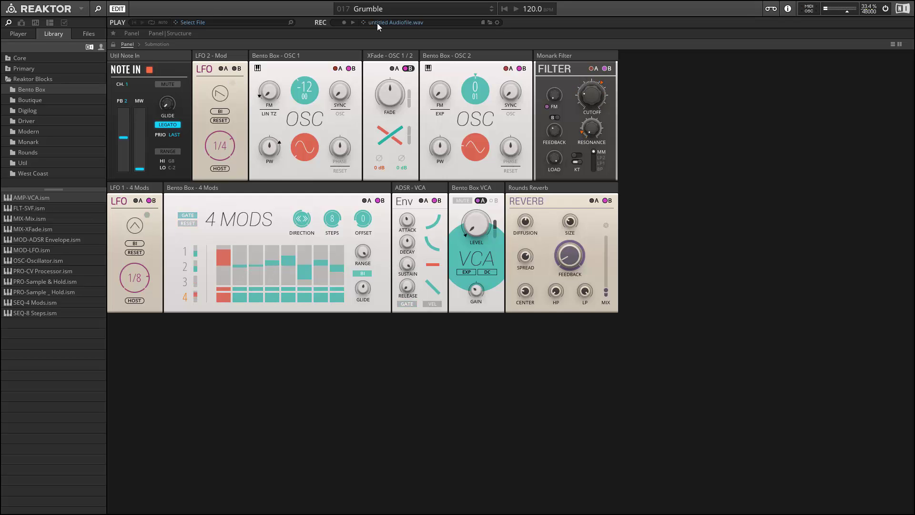
click(383, 8)
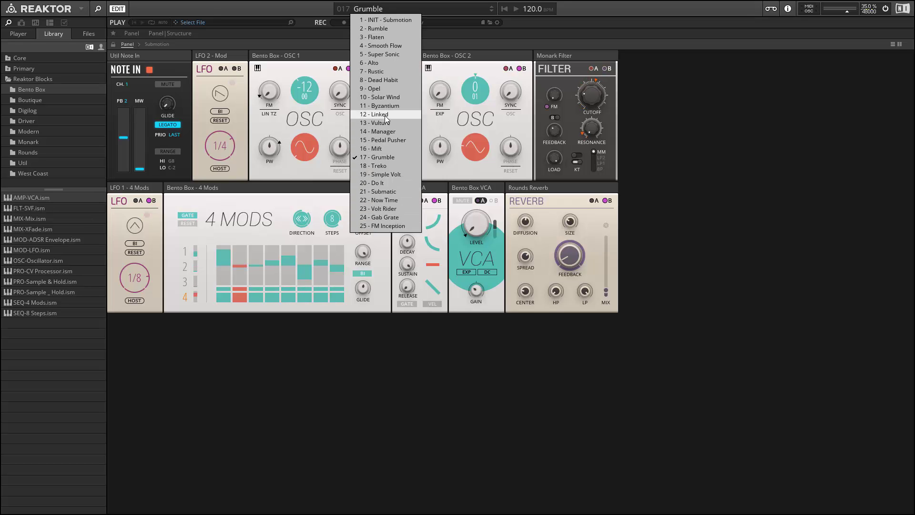
click(381, 191)
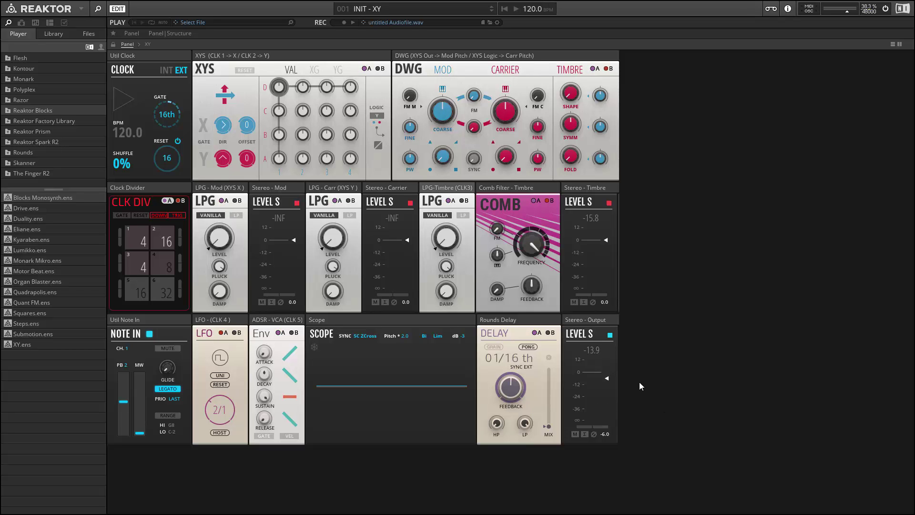
Load the XY snapshot 1:7 - Bling Bling, start playback with Space, and reopen the snapshot list.
click(377, 10)
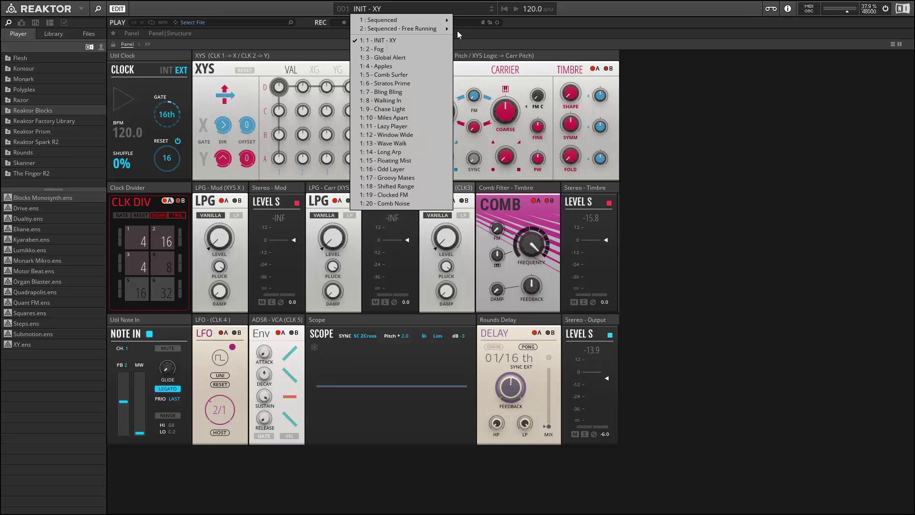
mouse_move(429, 29)
click(428, 94)
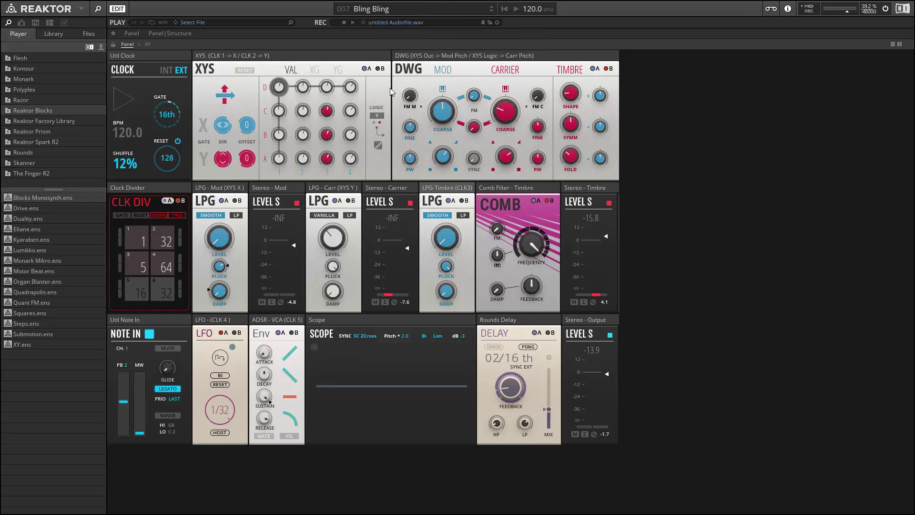
key(space)
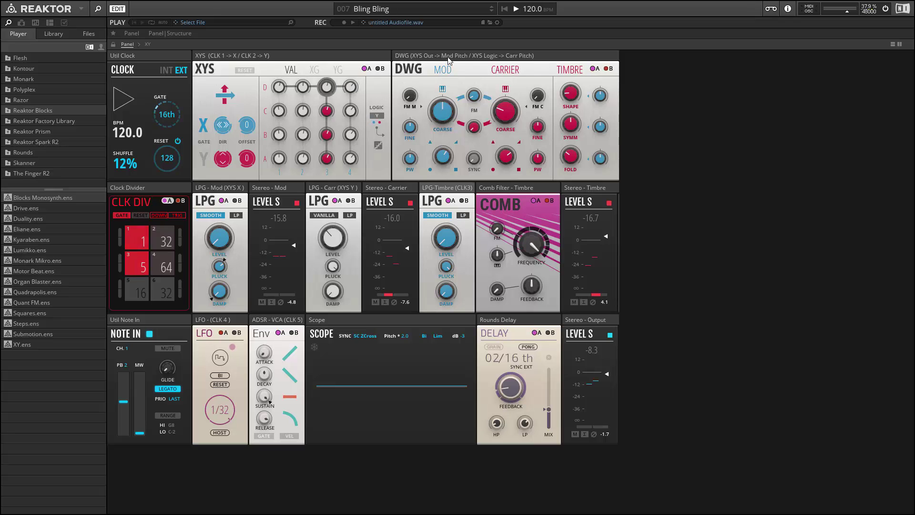
click(410, 9)
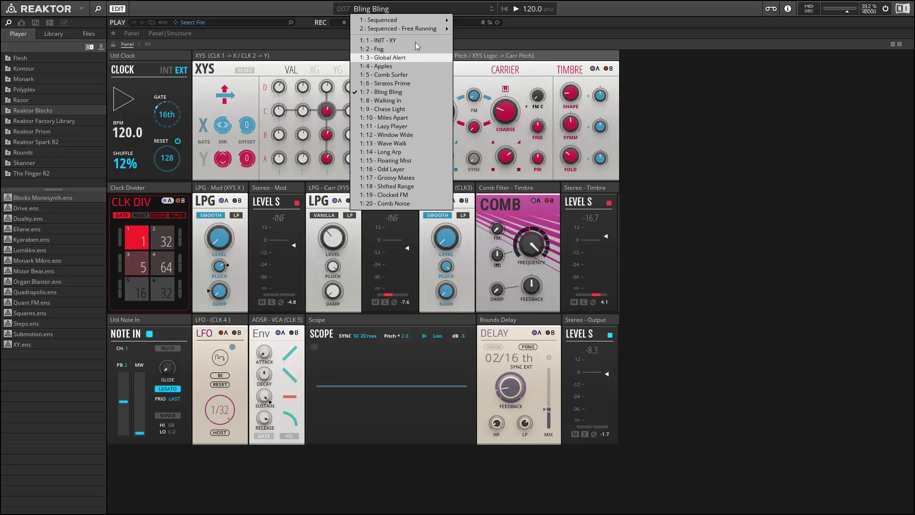
Load XY's free-running Twin Orbit snapshot and adjust the LPG-Mod level to 23.2.
mouse_move(420, 28)
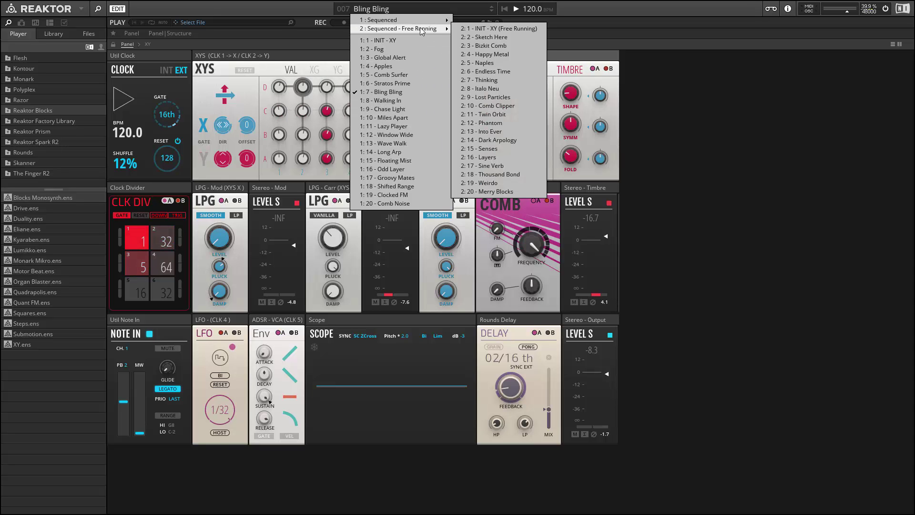
click(509, 114)
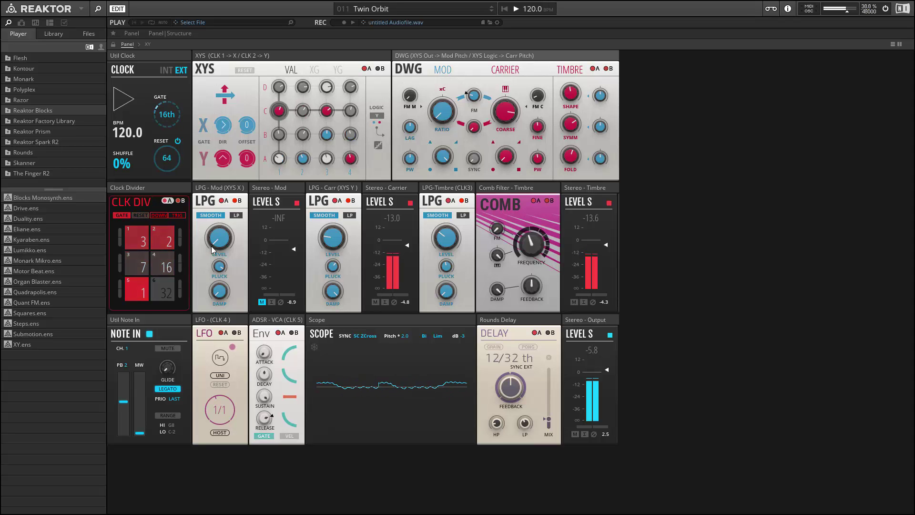
drag(216, 245, 216, 249)
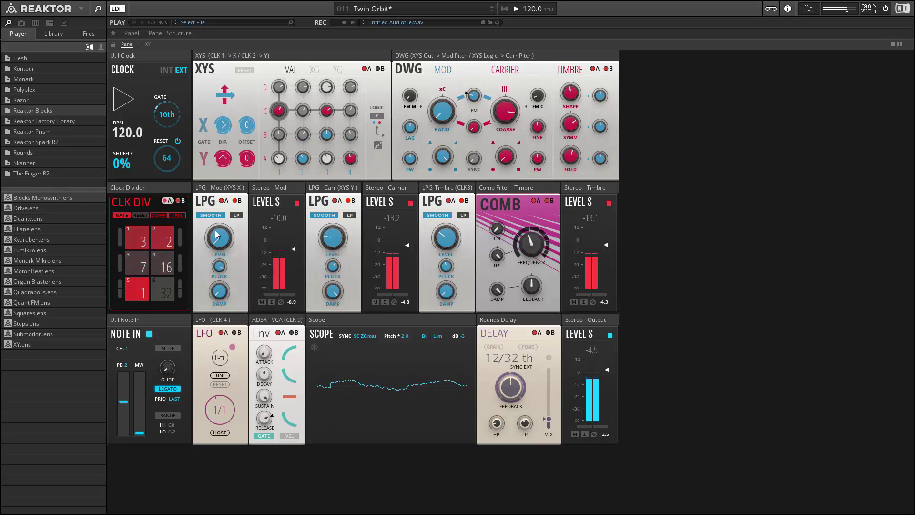
drag(220, 241, 219, 246)
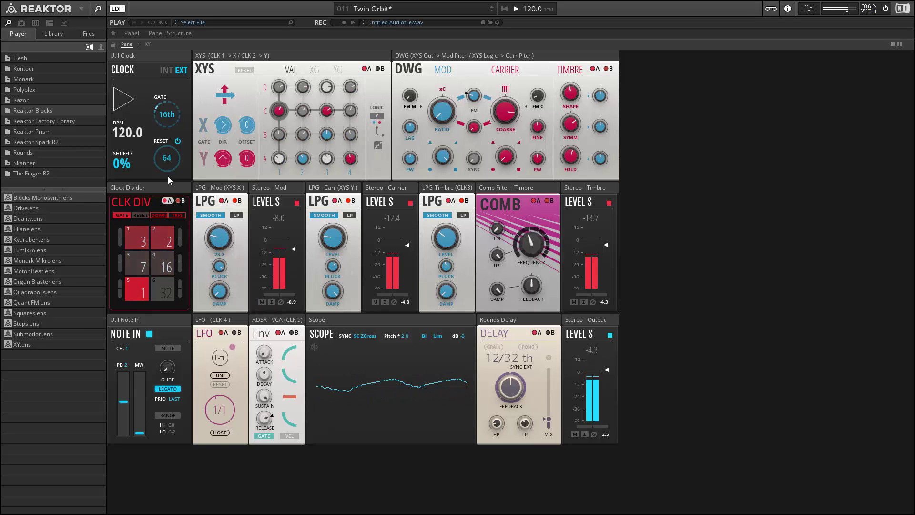